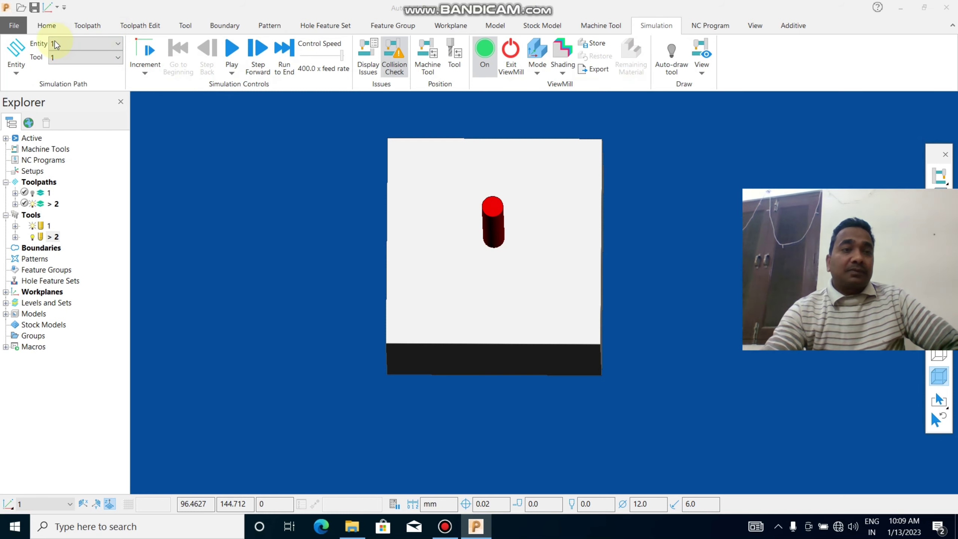
Step: Play toolpath 1's ViewMill simulation to the end at 74x feed rate
click(234, 66)
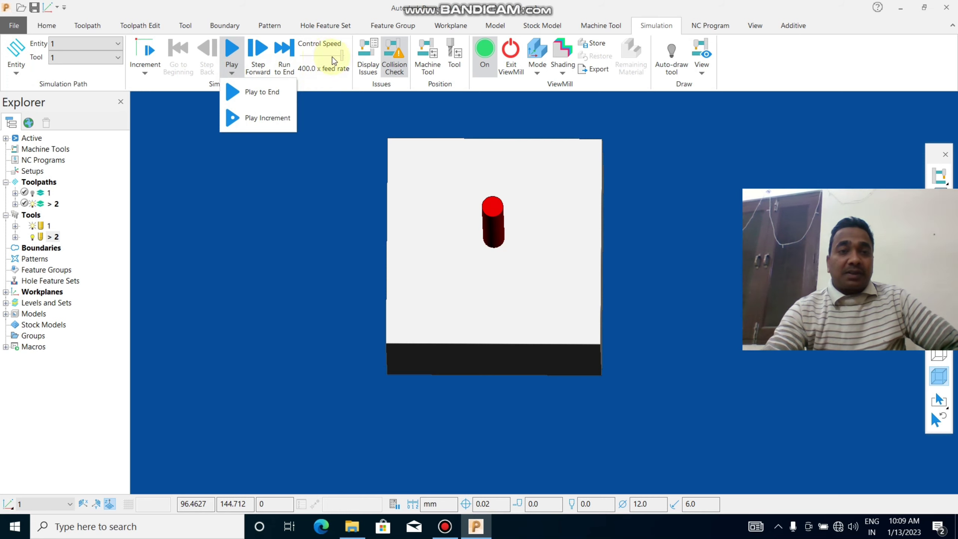
click(333, 57)
click(234, 73)
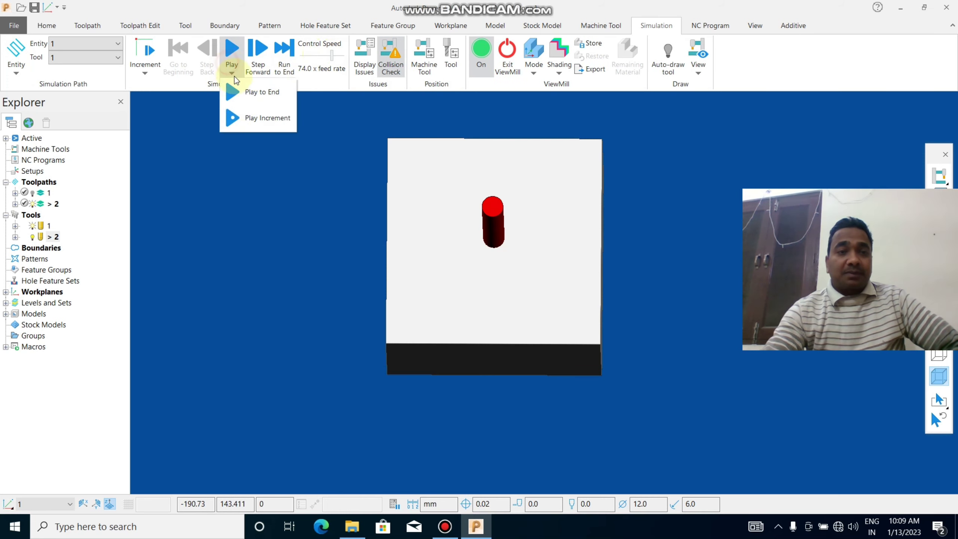
click(243, 94)
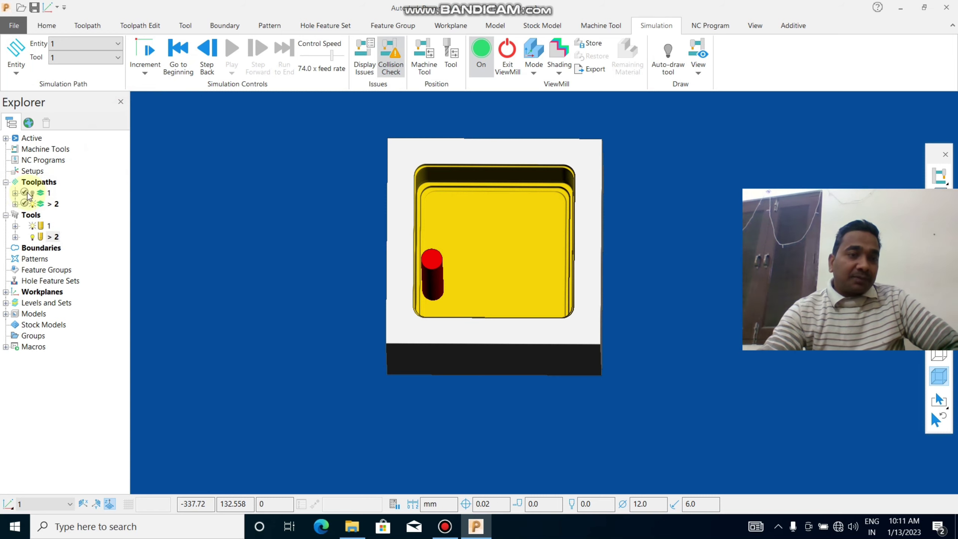
Step: Make toolpath 1 its own NC program, then bring up program 1's context options
right_click(51, 195)
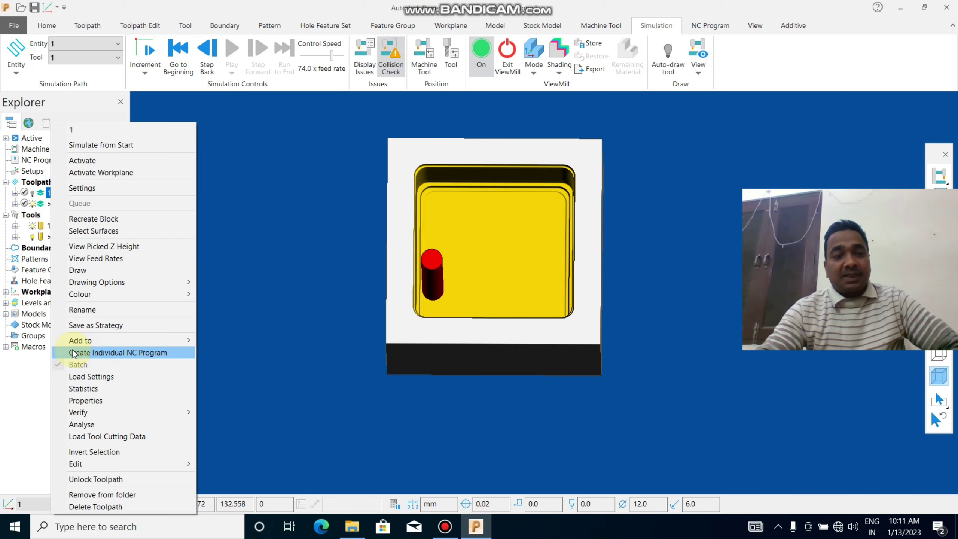
click(126, 354)
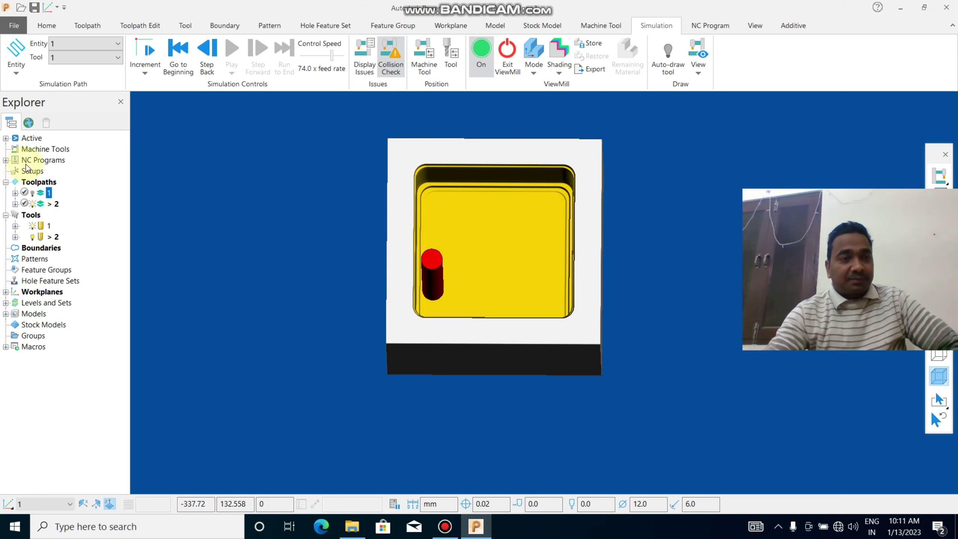
click(6, 161)
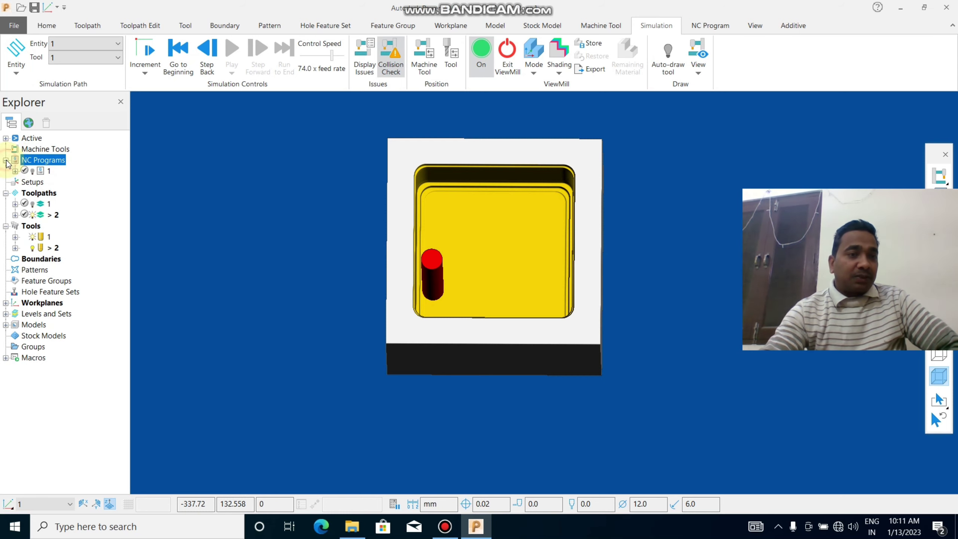
right_click(50, 171)
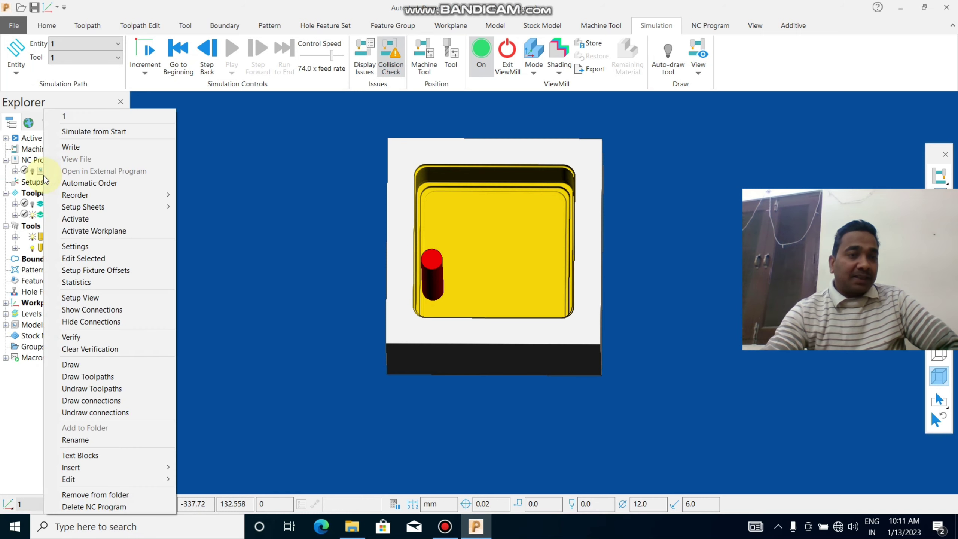
mouse_move(74, 195)
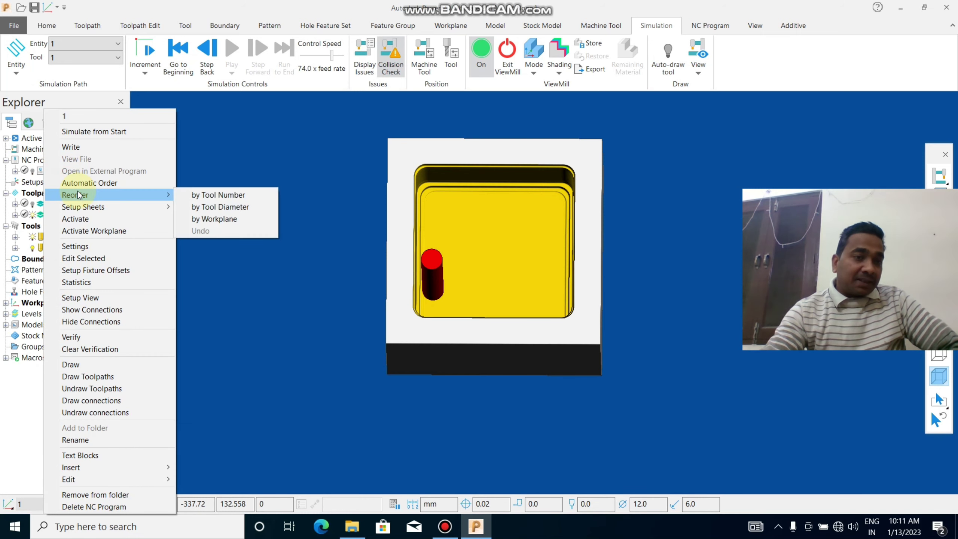
Step: Open NC program 1's settings and browse for the Output File location
click(94, 246)
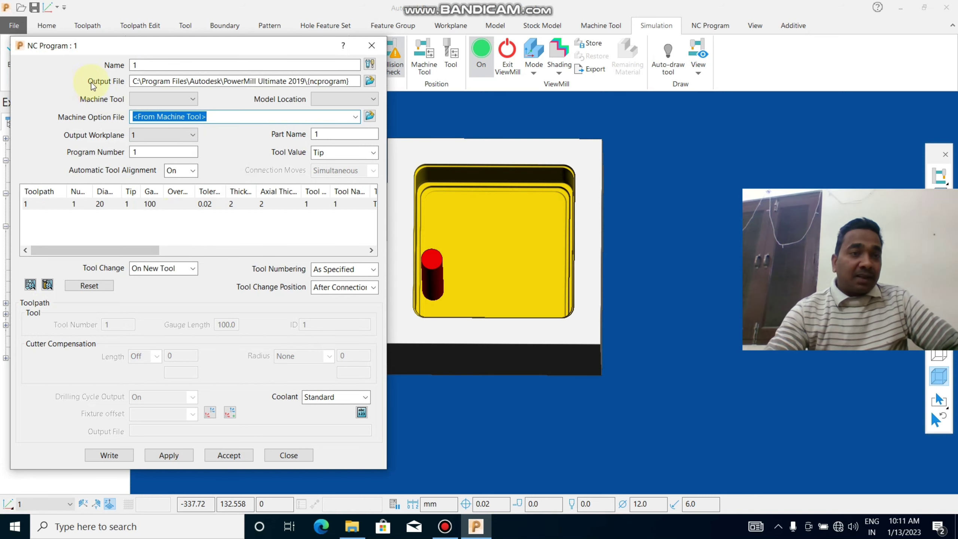
mouse_move(137, 82)
key(Tab)
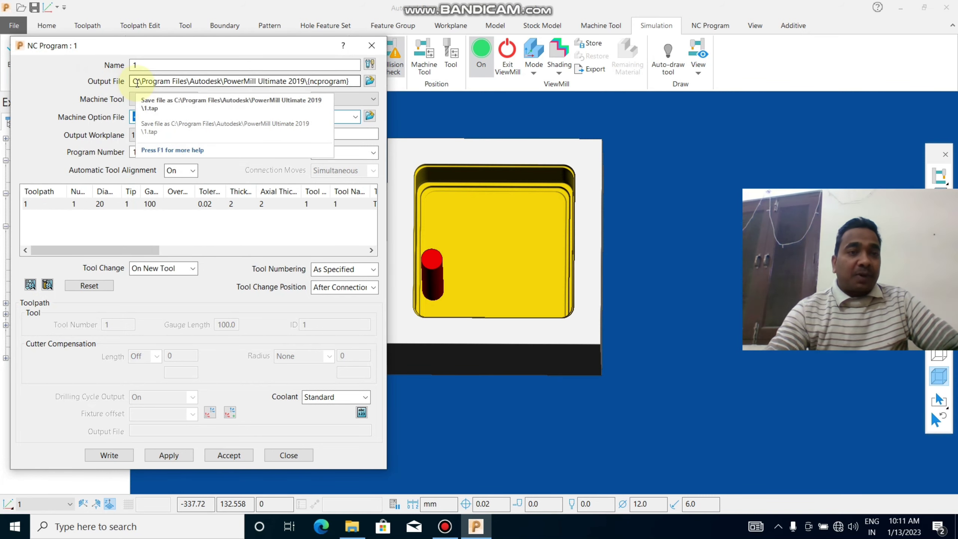
key(Tab)
key(Tab)
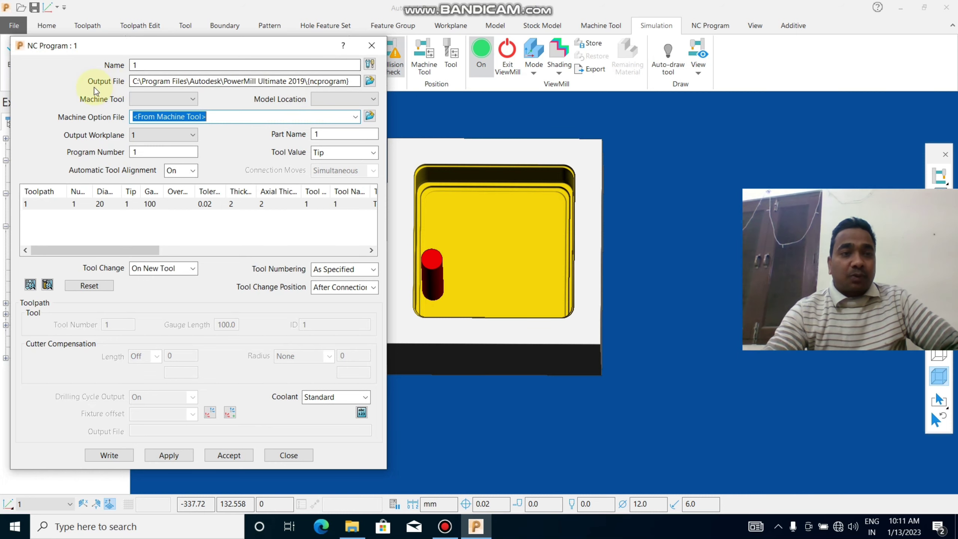
click(370, 81)
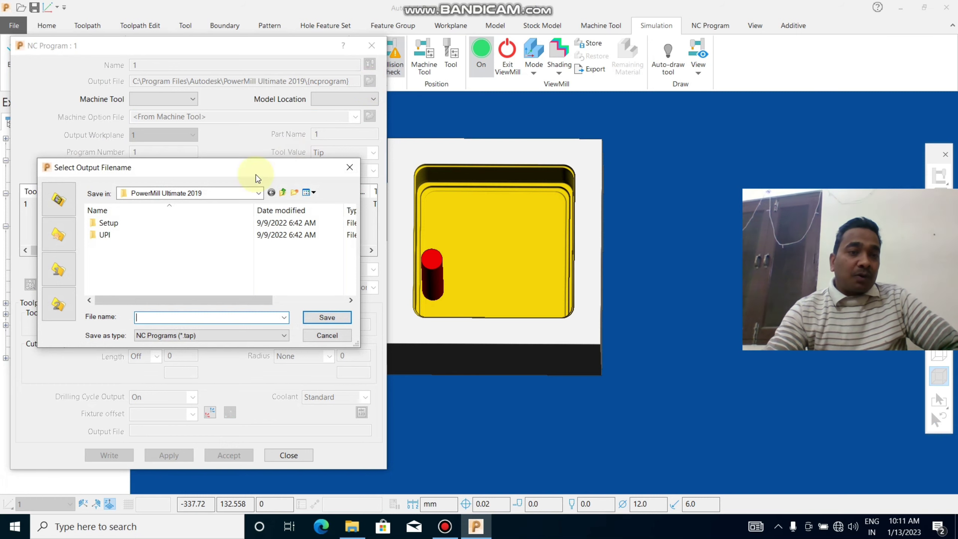
Step: Point the output file to New Volume (D:) and name it mall05
click(225, 193)
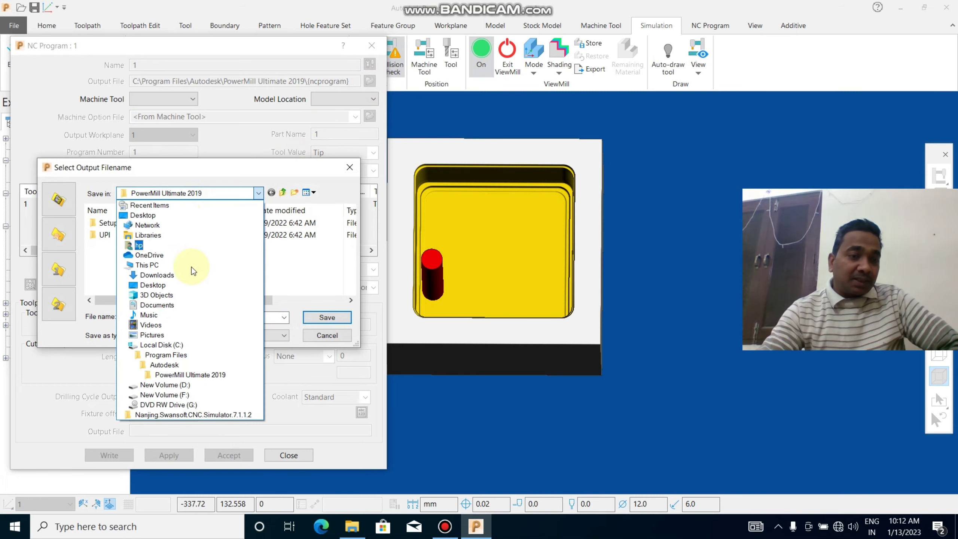
click(175, 386)
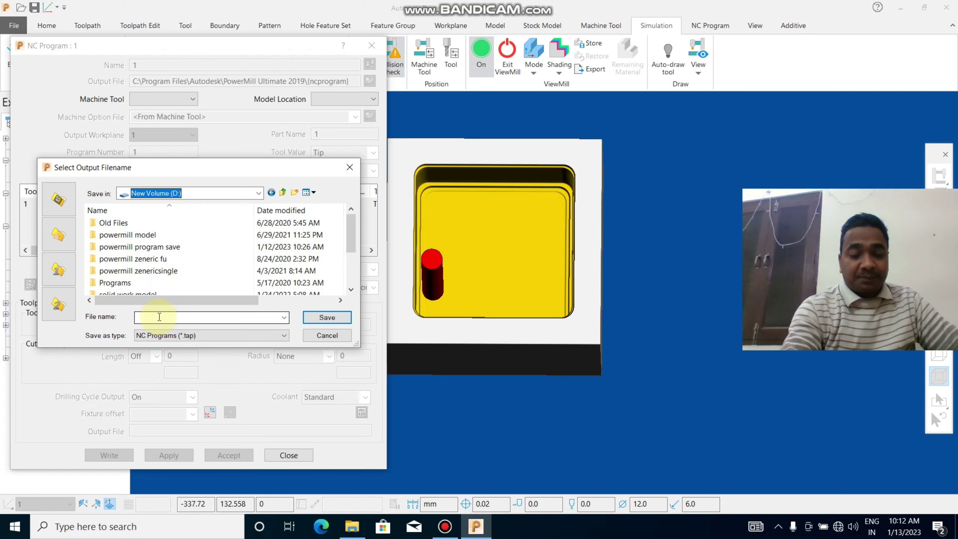
key(alt+Left)
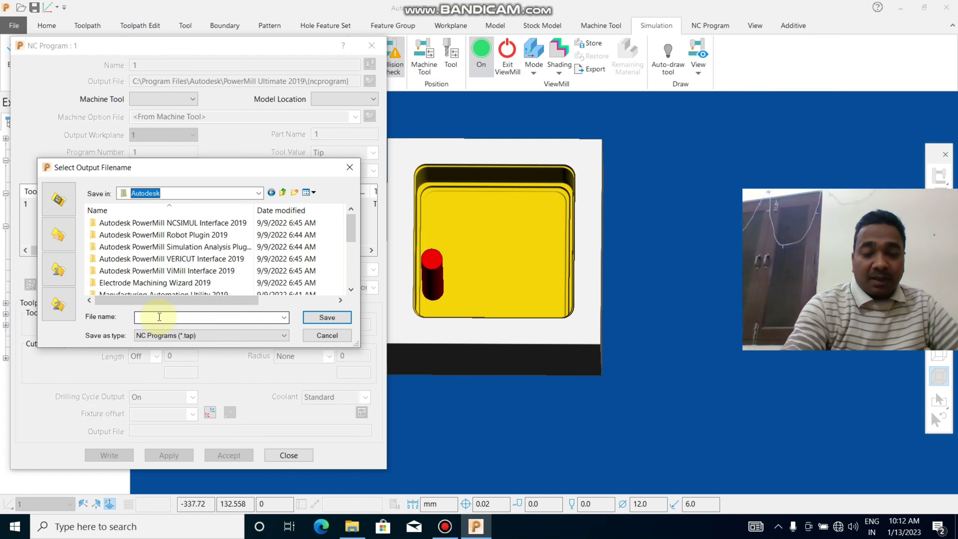
key(alt+Left)
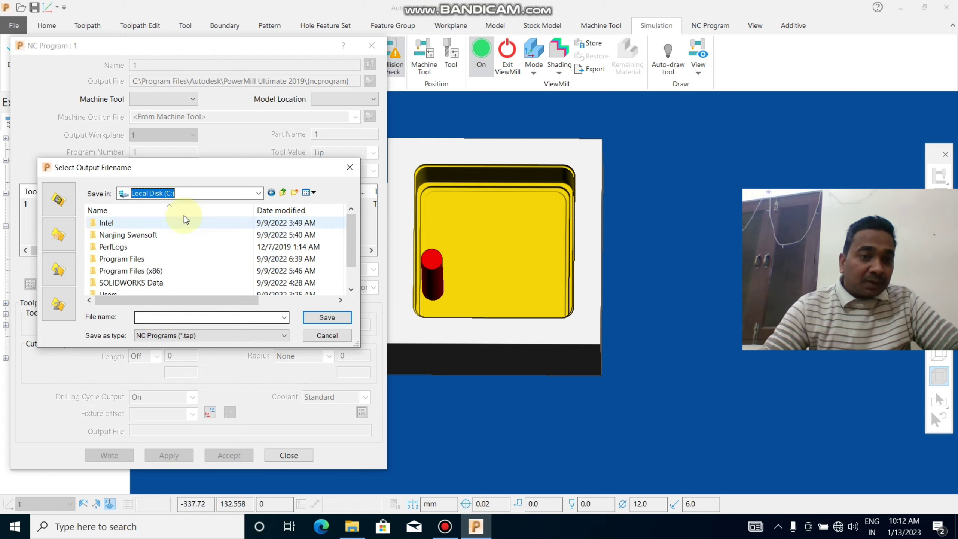
scroll(150, 261, down, 1)
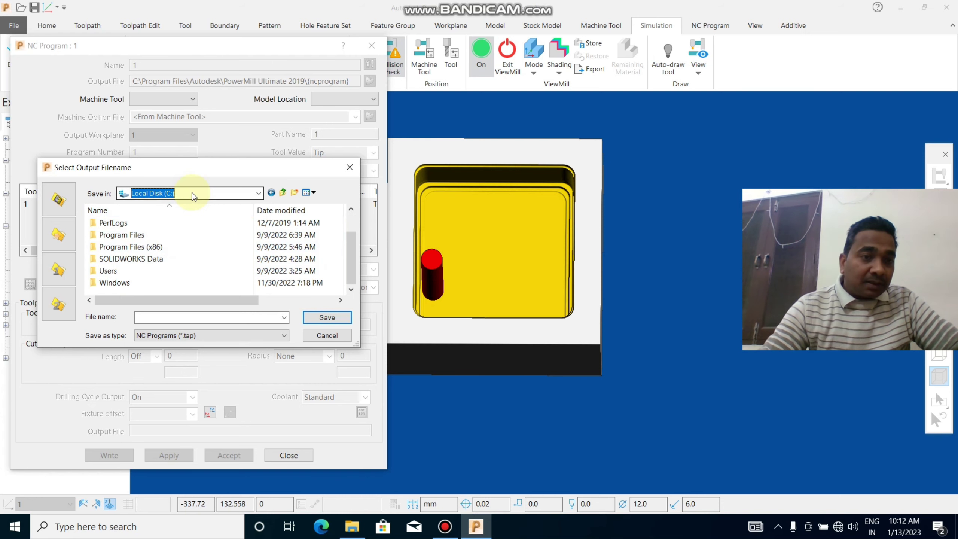
click(193, 195)
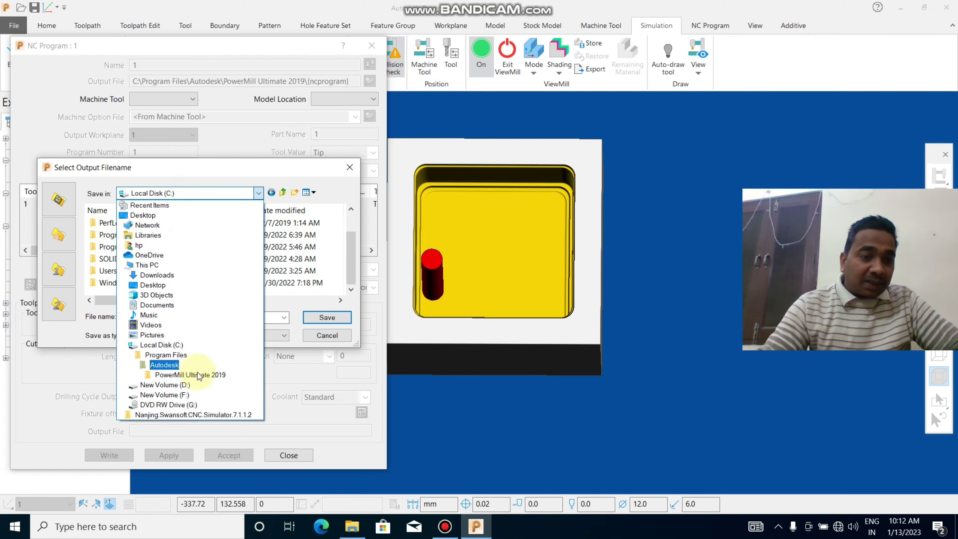
click(185, 385)
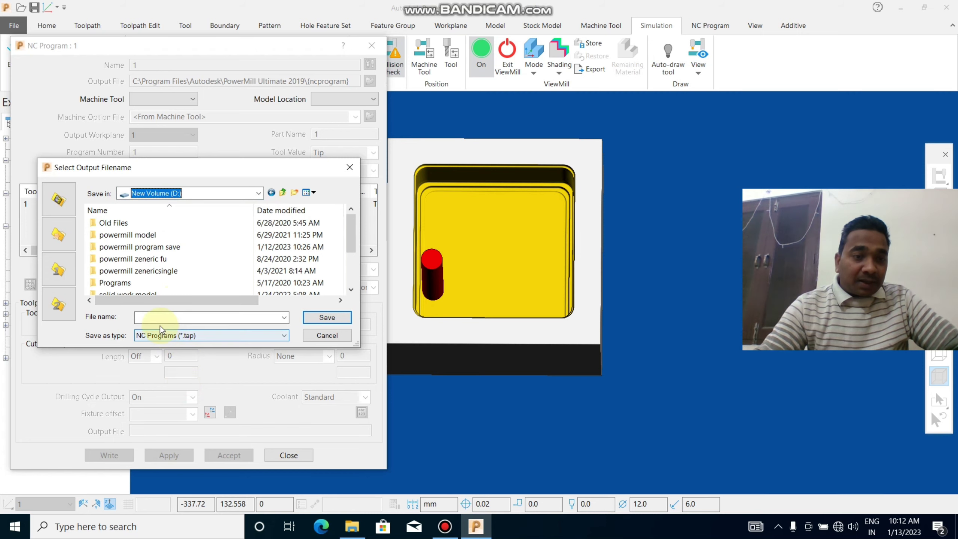
click(152, 319)
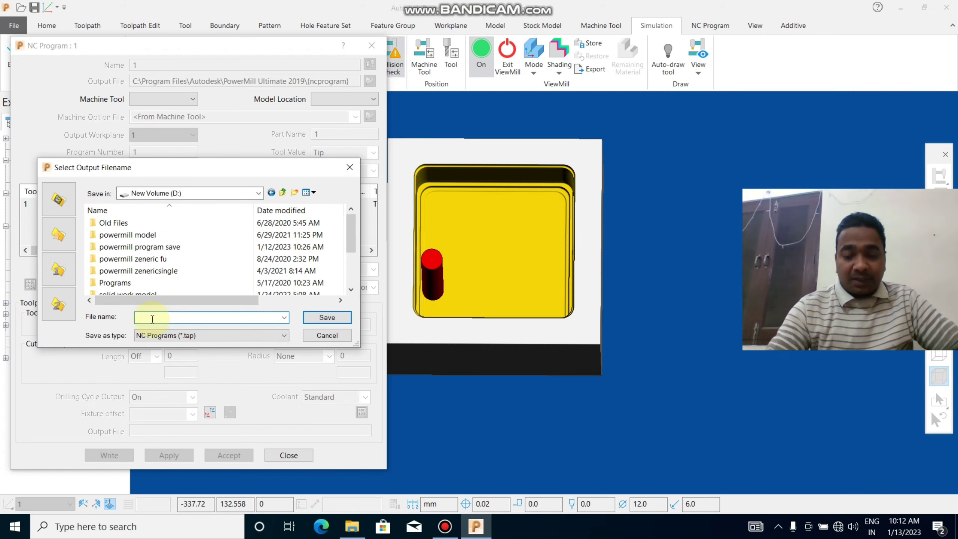
text(ma)
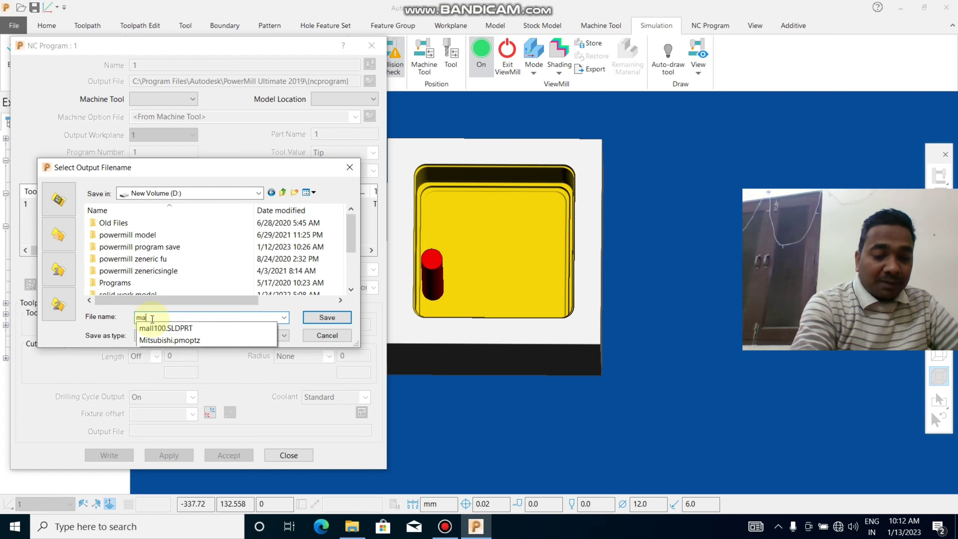
text(ll)
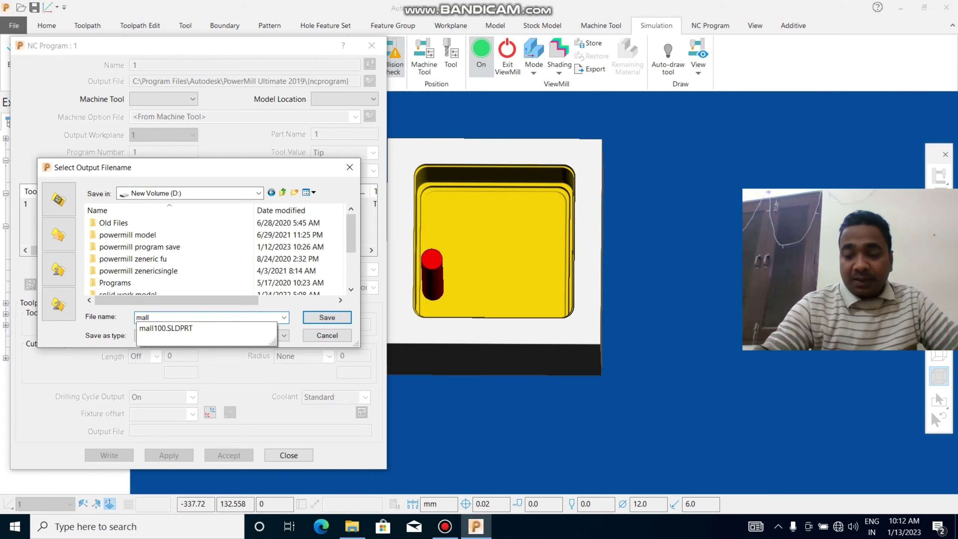
text(0)
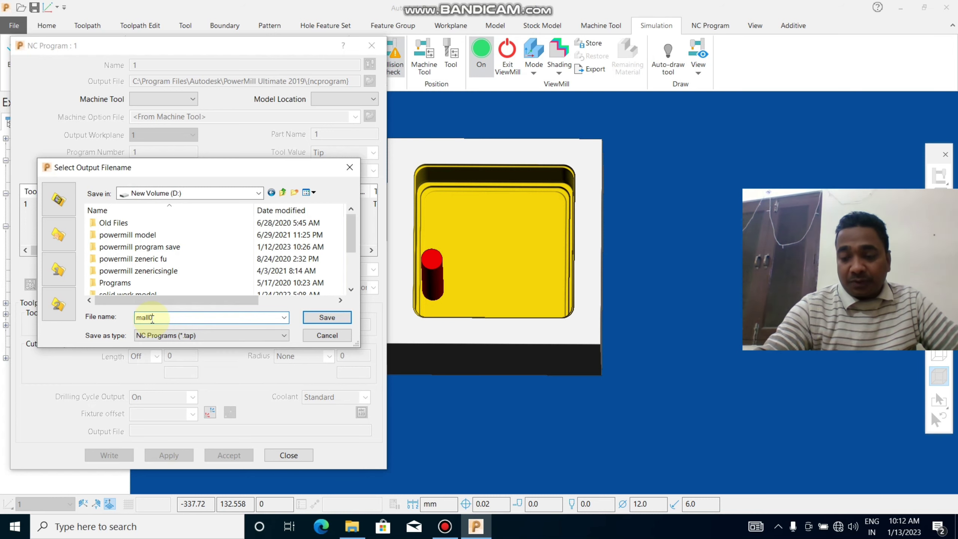
text(5)
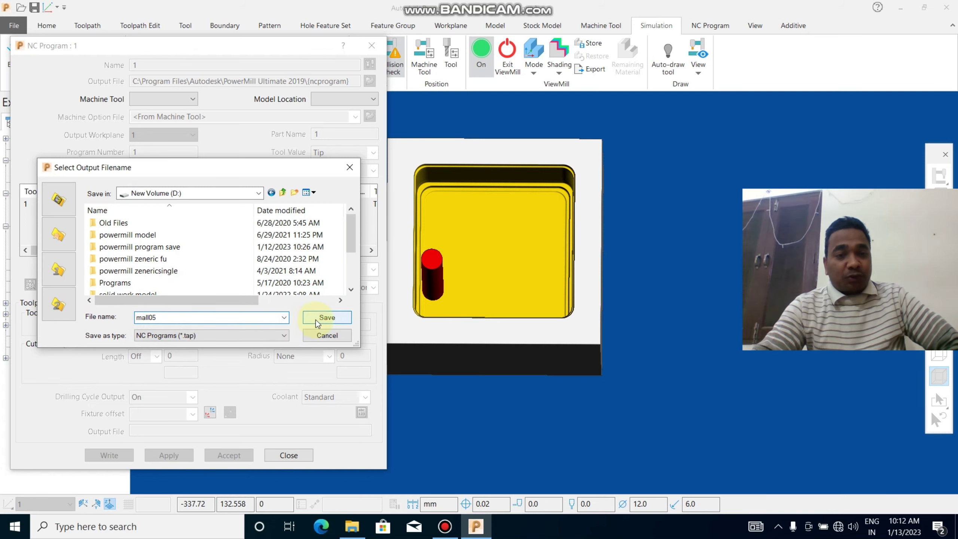
Step: Save the output file as D:\mall05.tap and browse for a machine option file
click(327, 317)
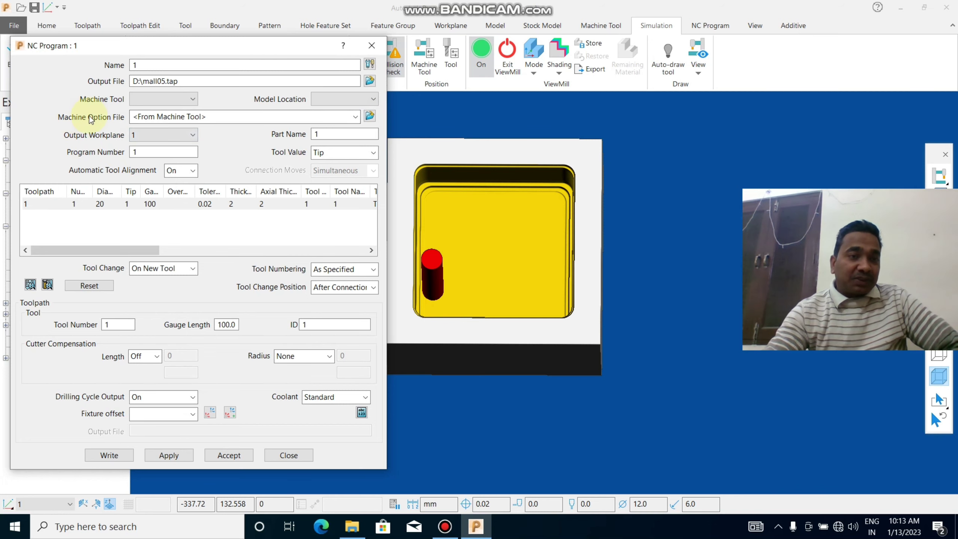
click(370, 116)
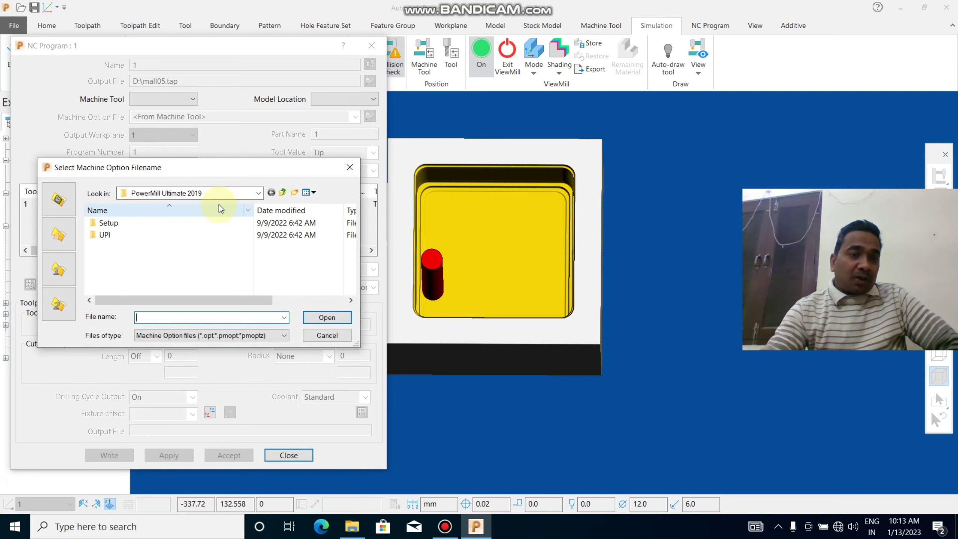
Step: Browse C: Public Documents > Autodesk > Manufacturing Post Processor Utility 2019 > Generic
click(216, 196)
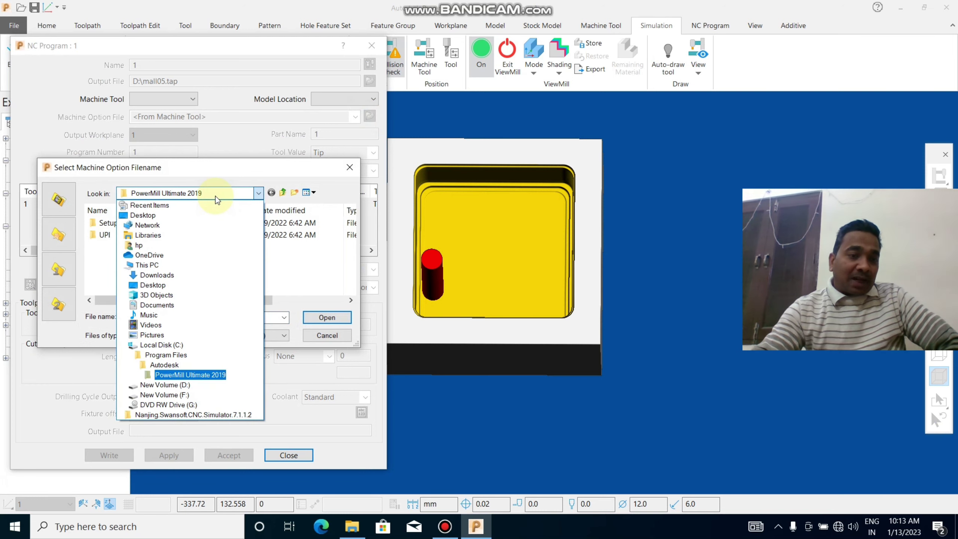
click(160, 345)
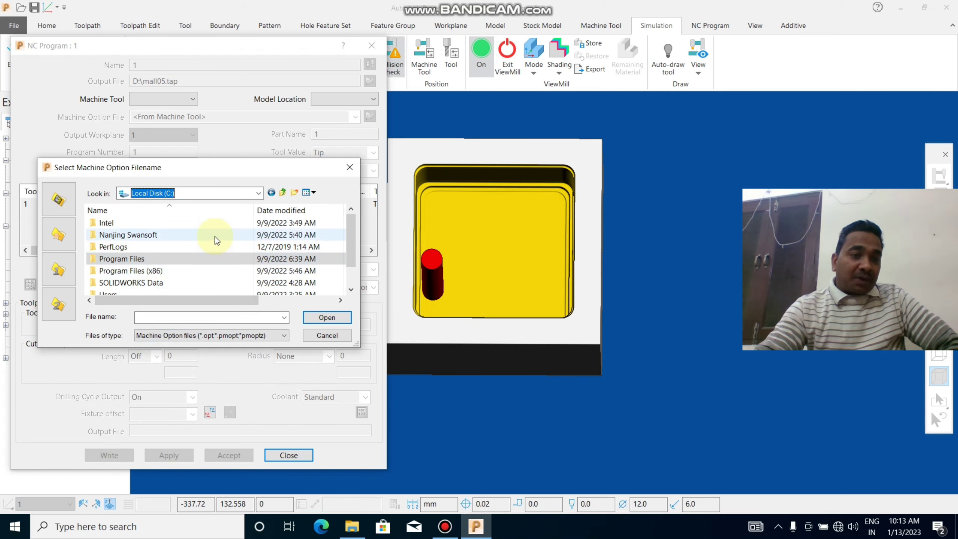
scroll(216, 240, down, 1)
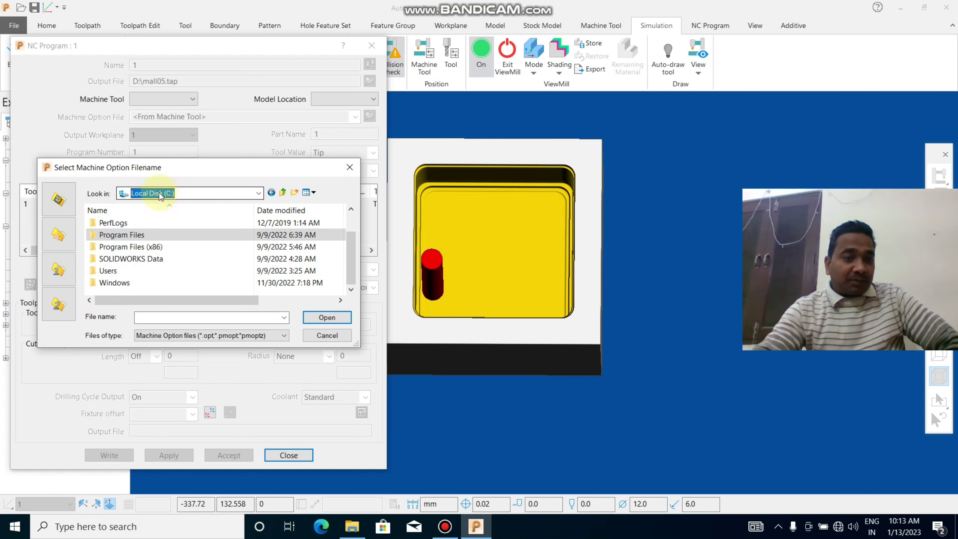
double_click(129, 271)
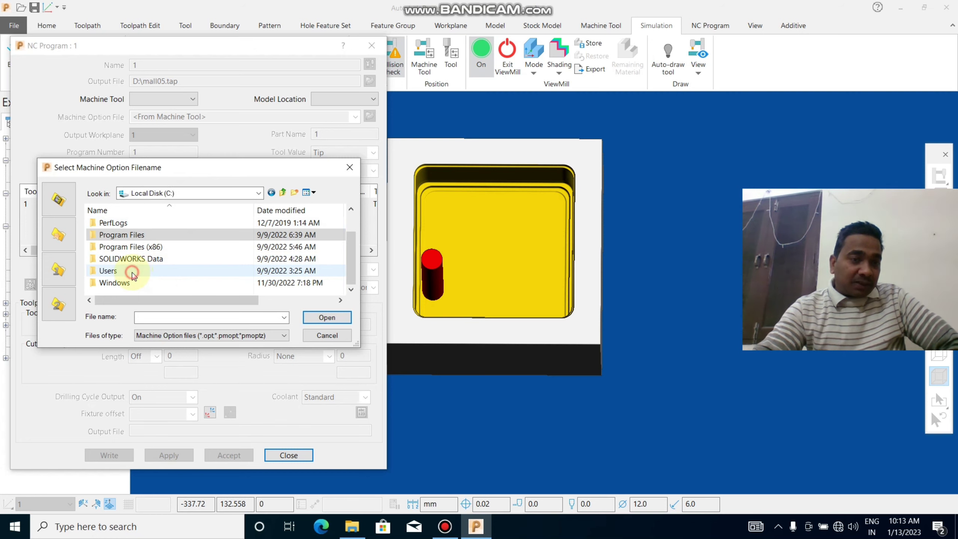
double_click(149, 235)
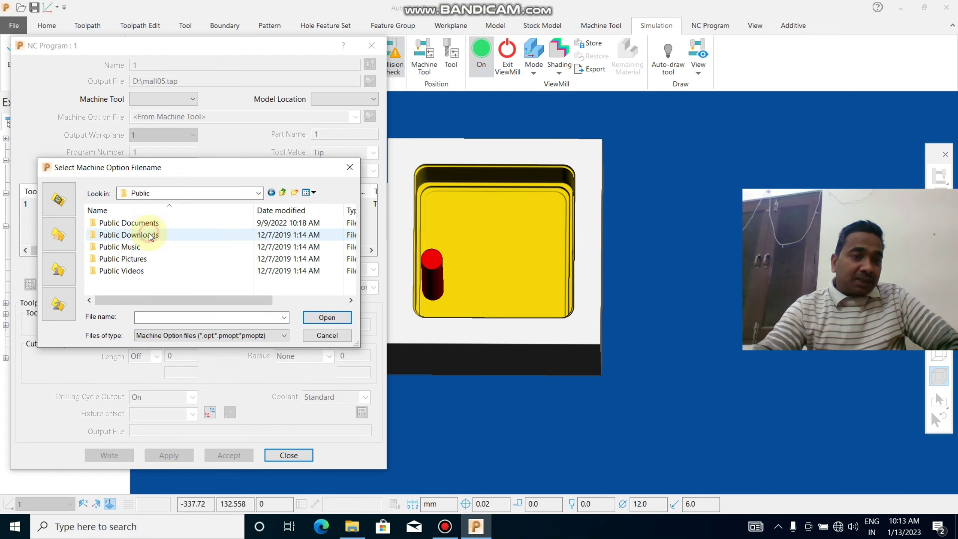
double_click(148, 223)
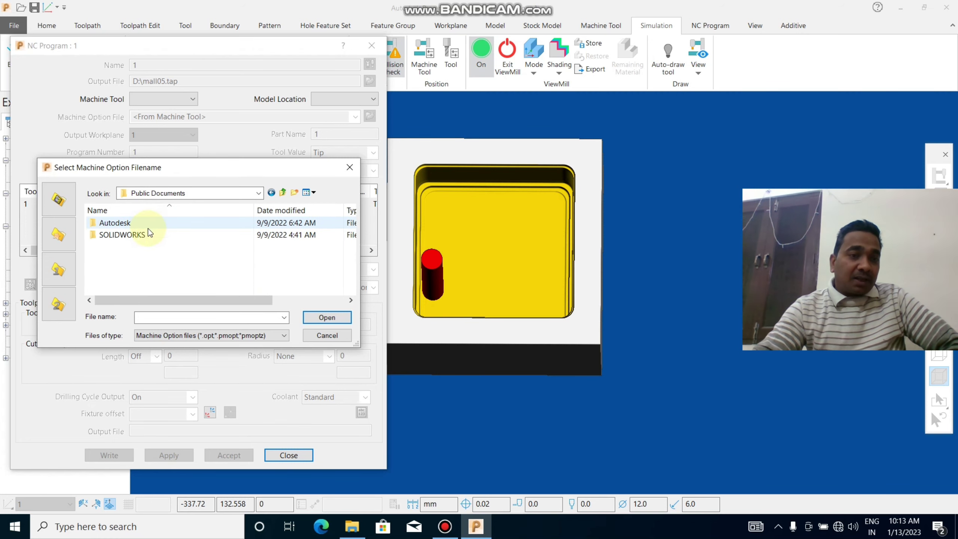
double_click(149, 226)
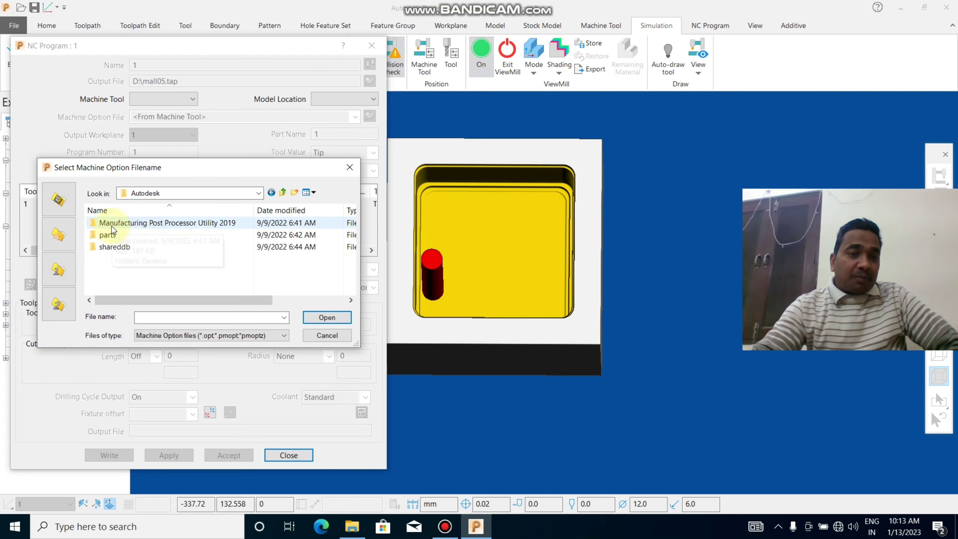
click(203, 223)
double_click(203, 223)
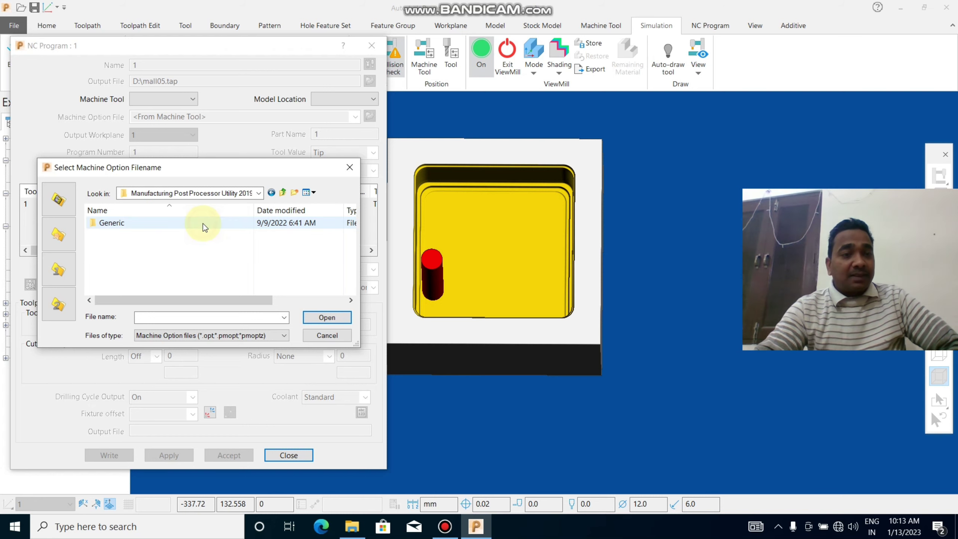
double_click(159, 225)
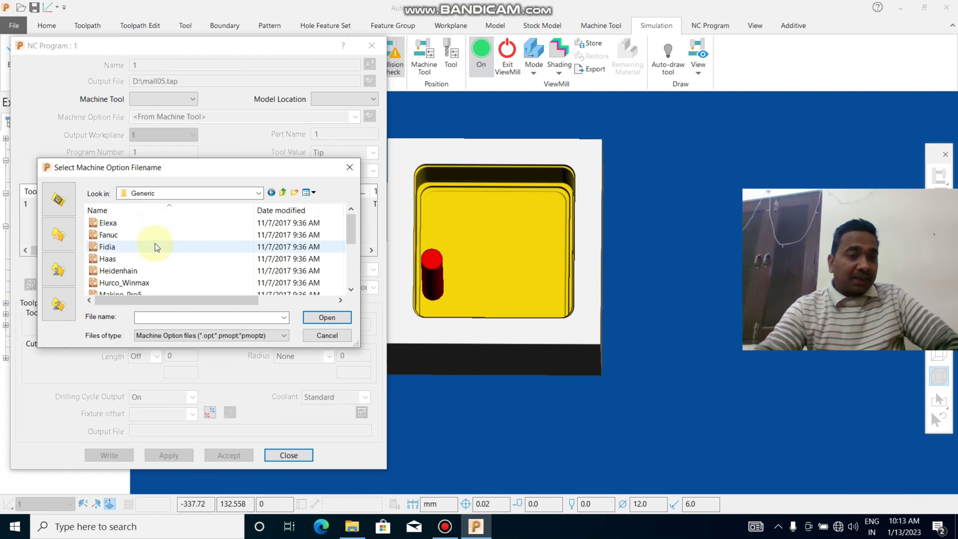
Step: Select and confirm Mitsubishi as the machine option file
scroll(155, 244, down, 3)
scroll(155, 241, up, 3)
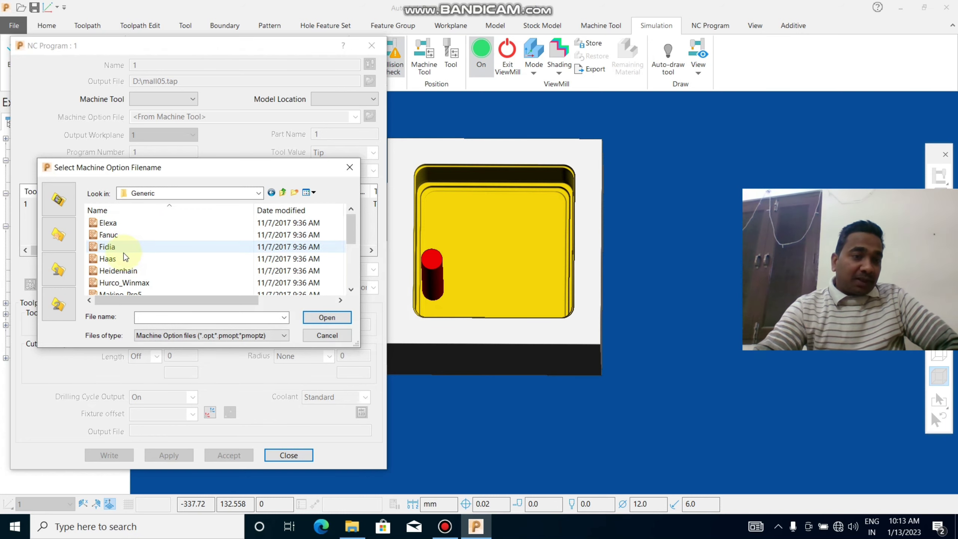
scroll(164, 261, down, 1)
scroll(165, 261, down, 2)
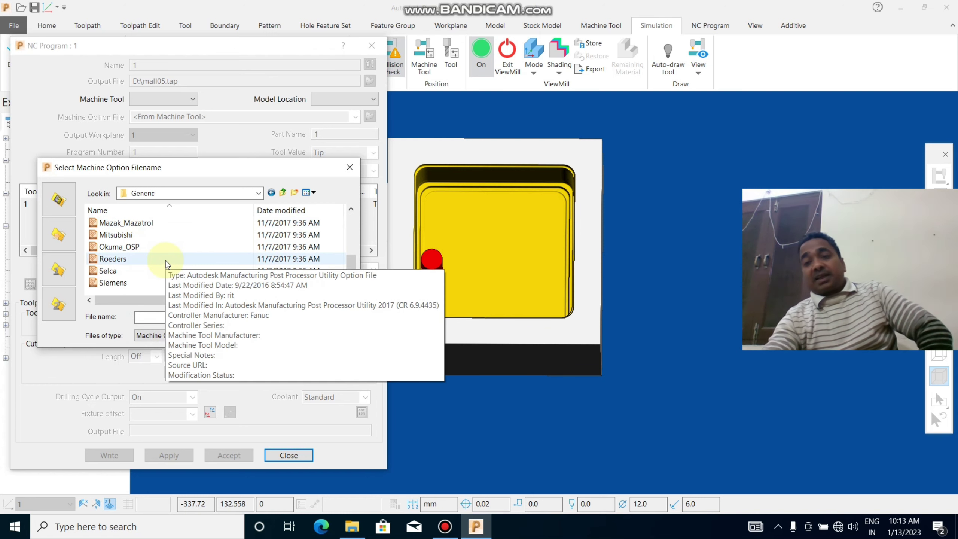
mouse_move(113, 259)
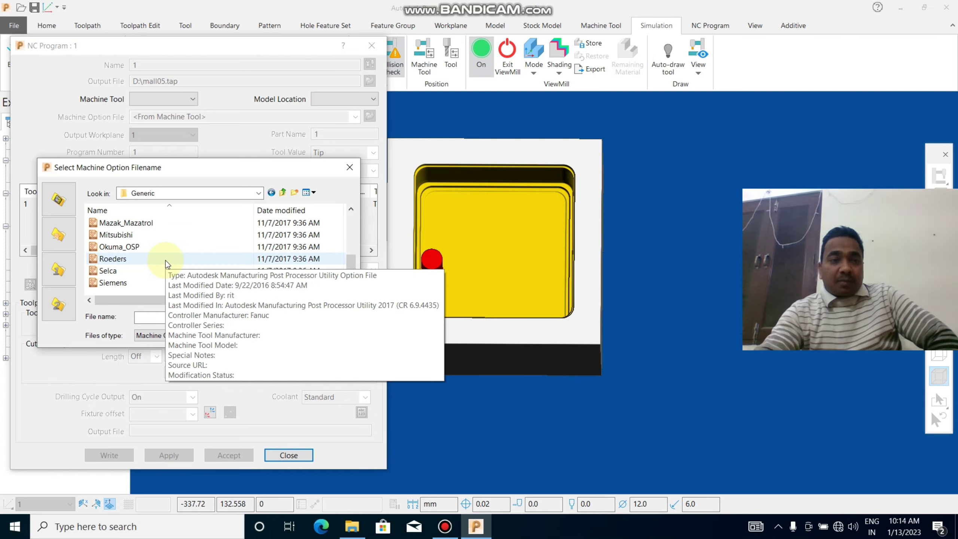
click(132, 235)
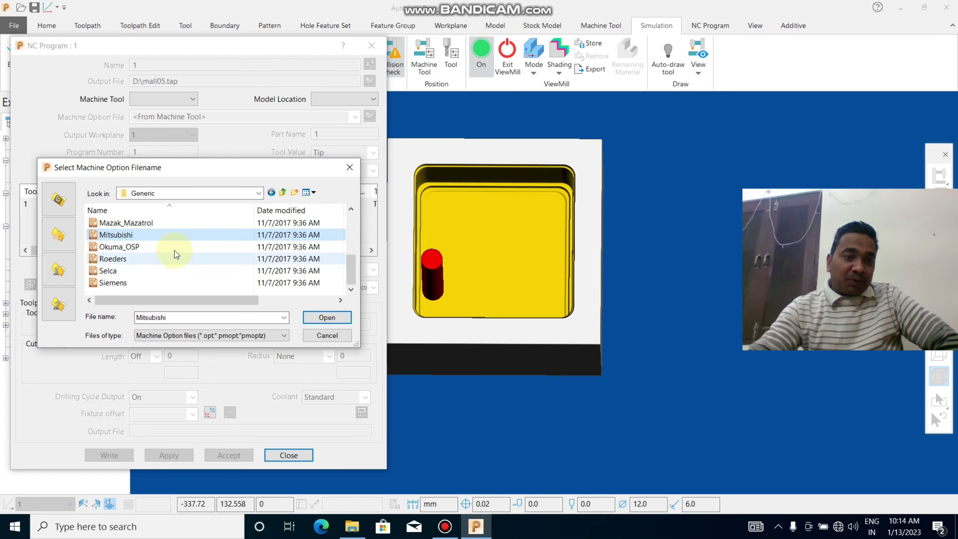
click(323, 318)
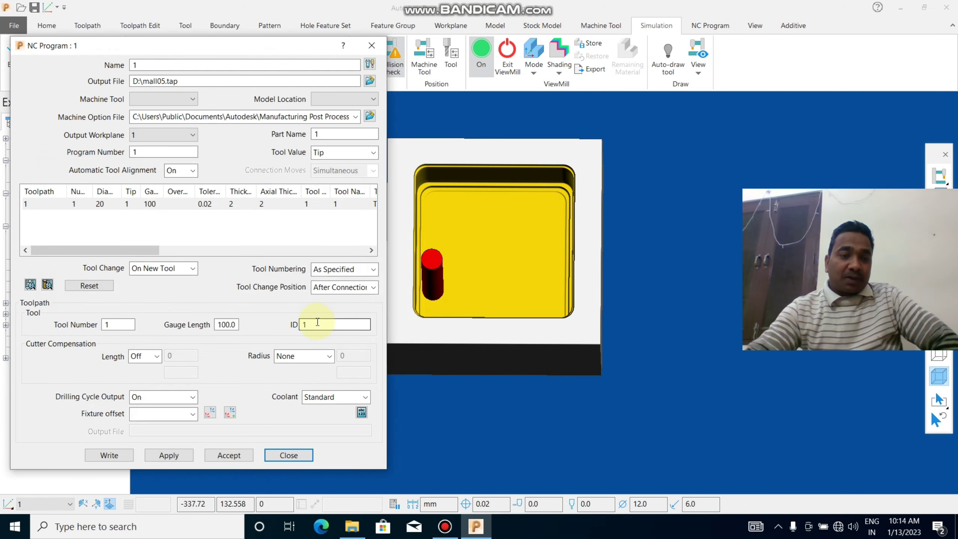
Step: Write NC program 1 to D:/mall05.tap and review the completed post-processing report
right_click(318, 322)
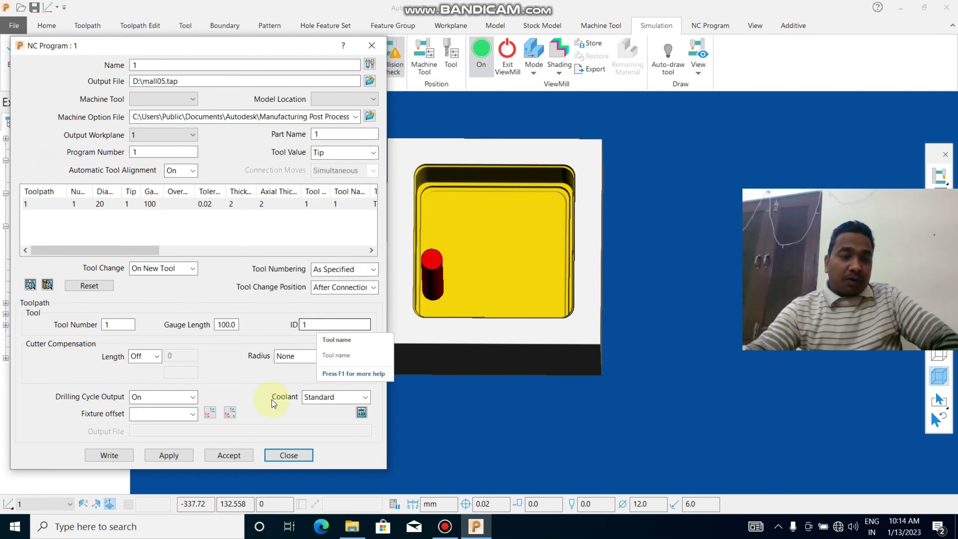
click(109, 457)
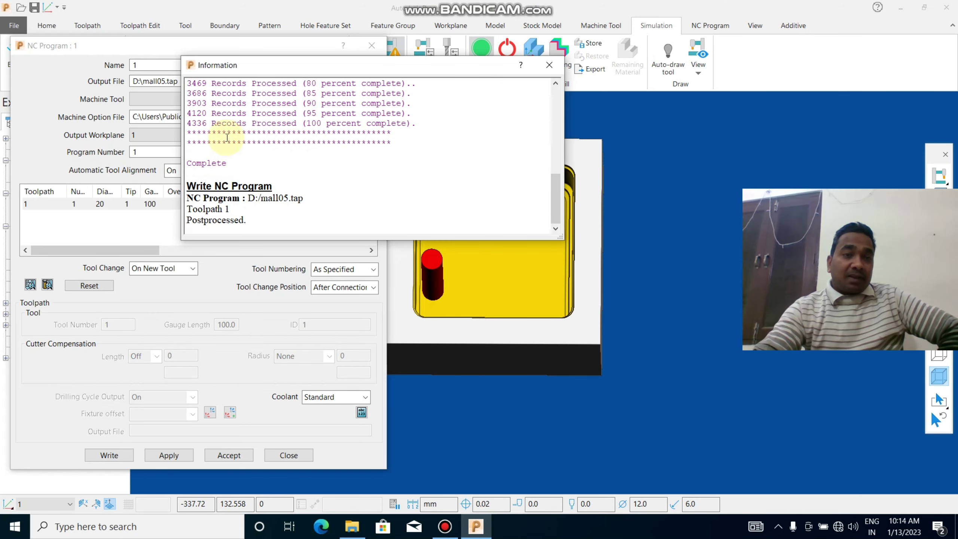
scroll(405, 158, up, 2)
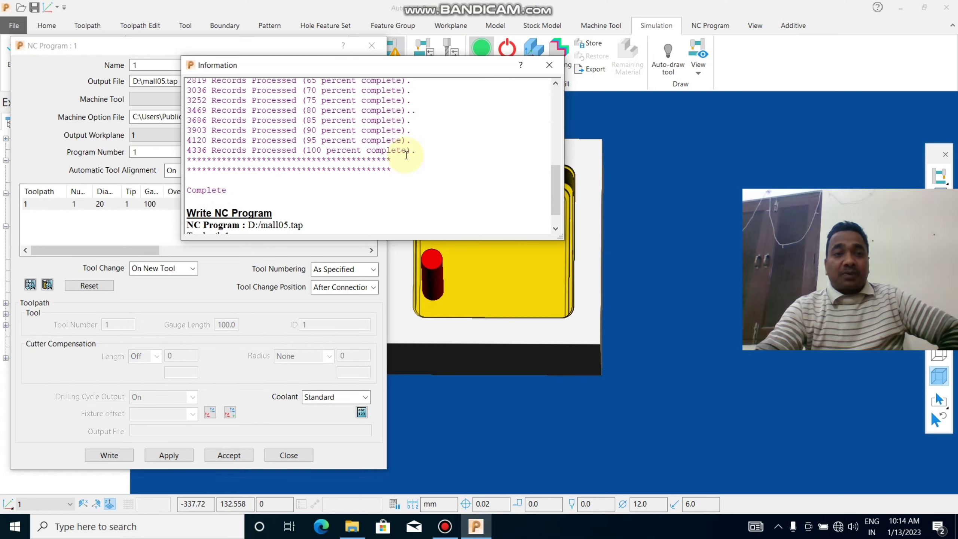
scroll(405, 158, up, 5)
scroll(405, 158, up, 3)
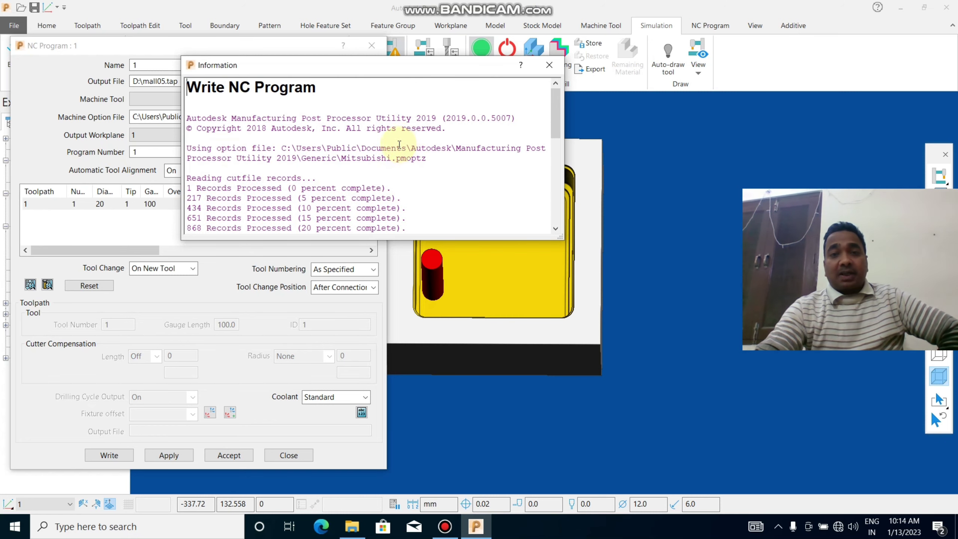
Step: Close the report and open the written mall05 file with Notepad
click(549, 64)
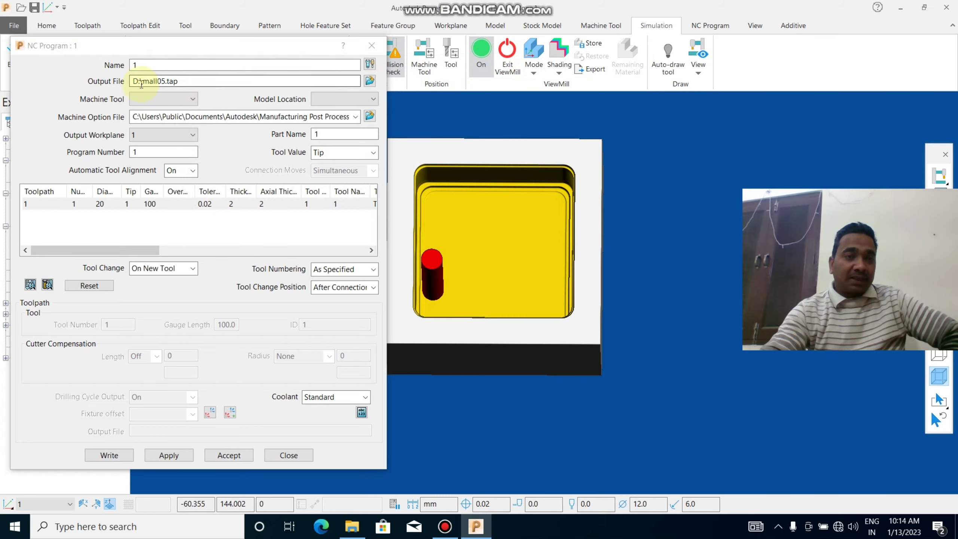
click(370, 81)
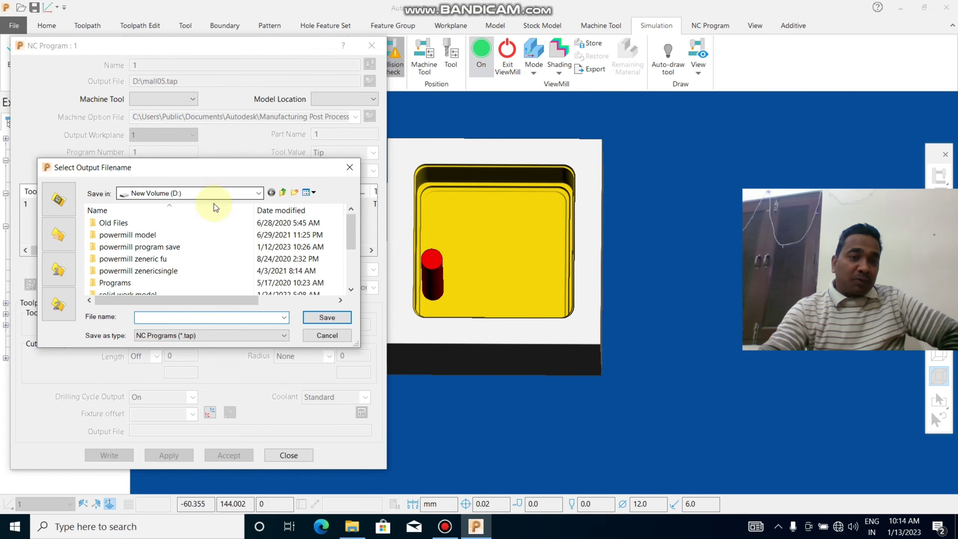
scroll(203, 244, down, 2)
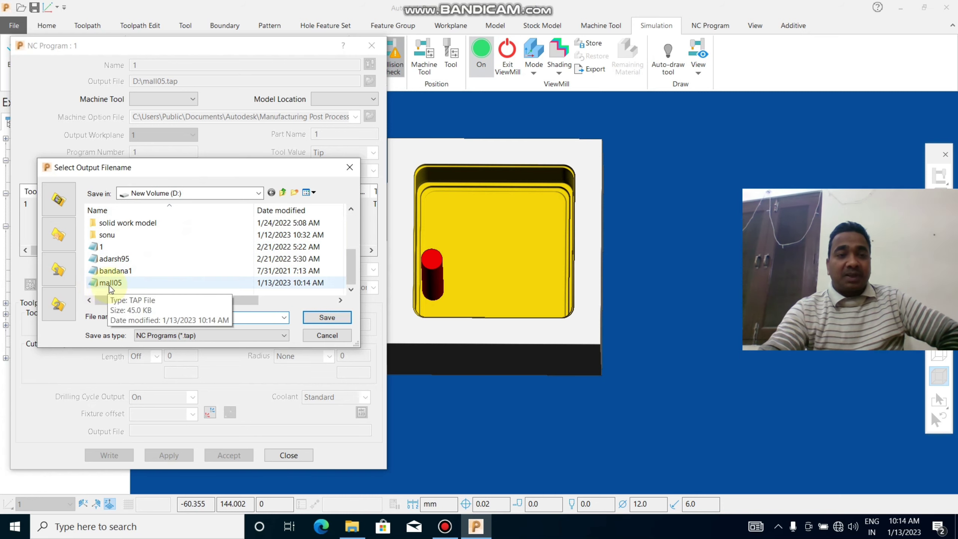
click(150, 284)
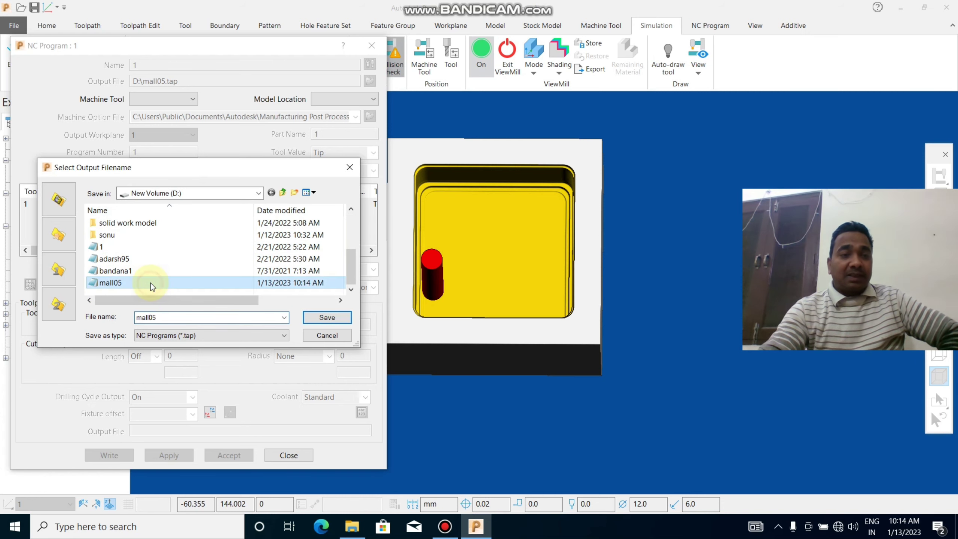
right_click(147, 282)
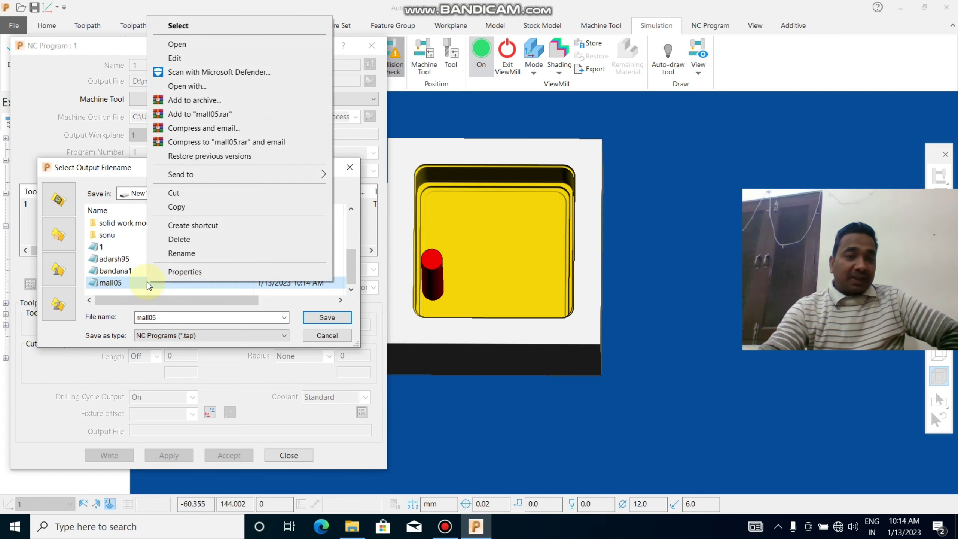
click(188, 87)
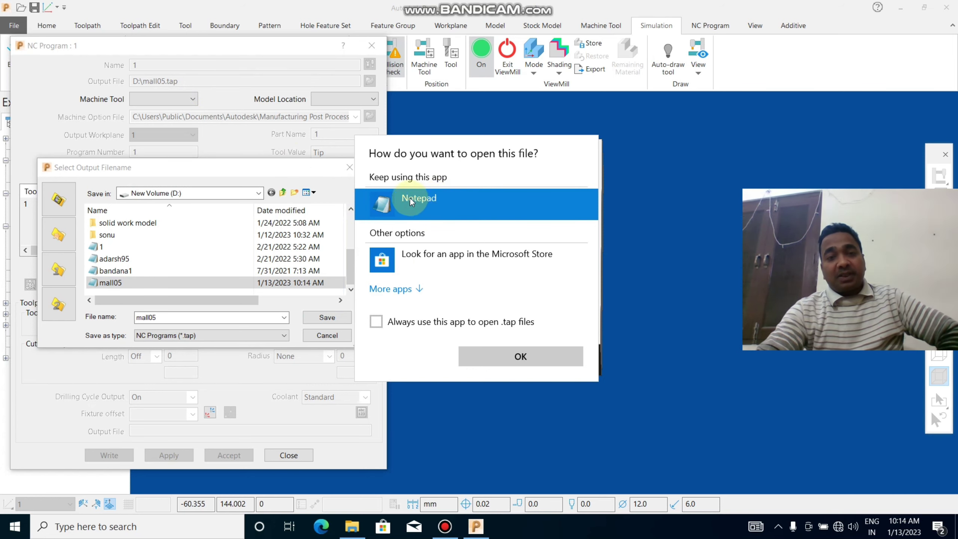
click(510, 353)
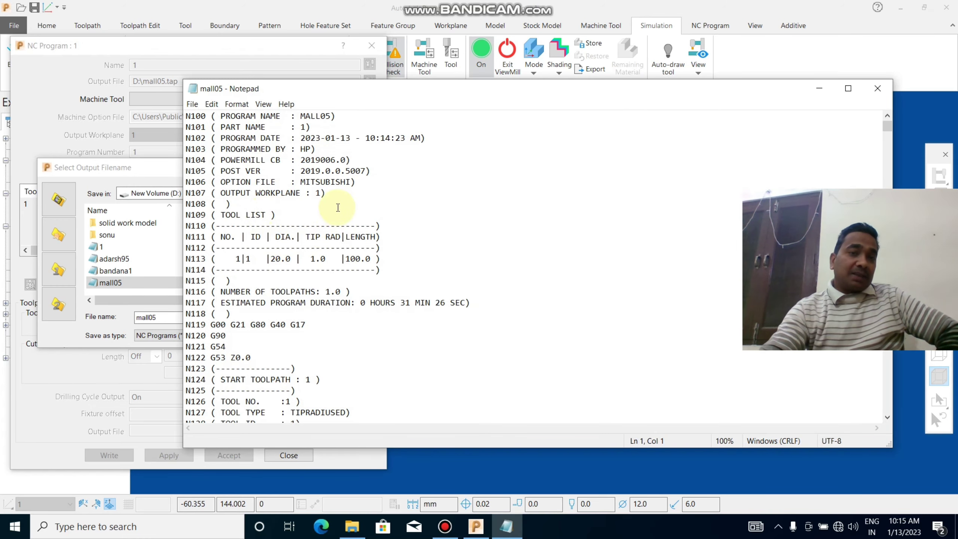
scroll(338, 208, down, 5)
scroll(338, 207, down, 2)
scroll(336, 204, down, 5)
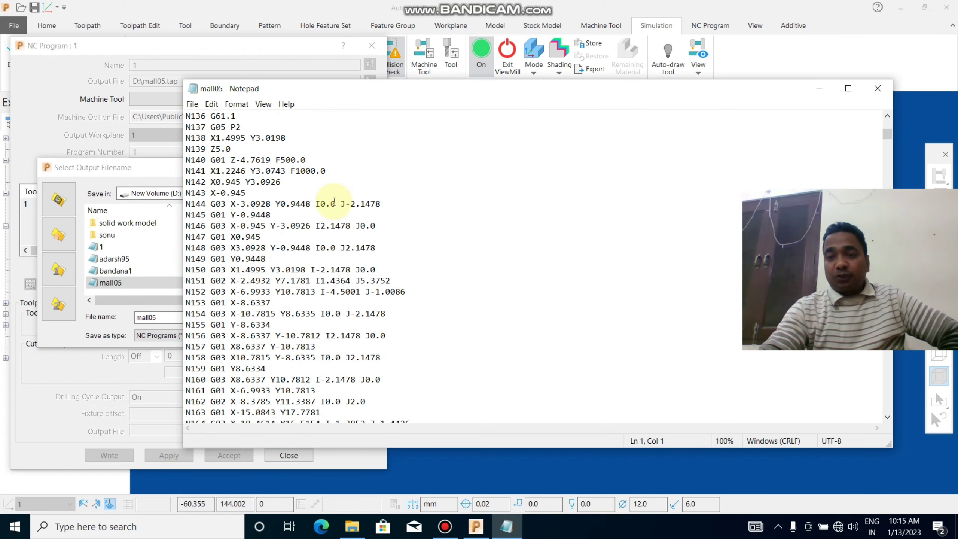
scroll(332, 208, down, 6)
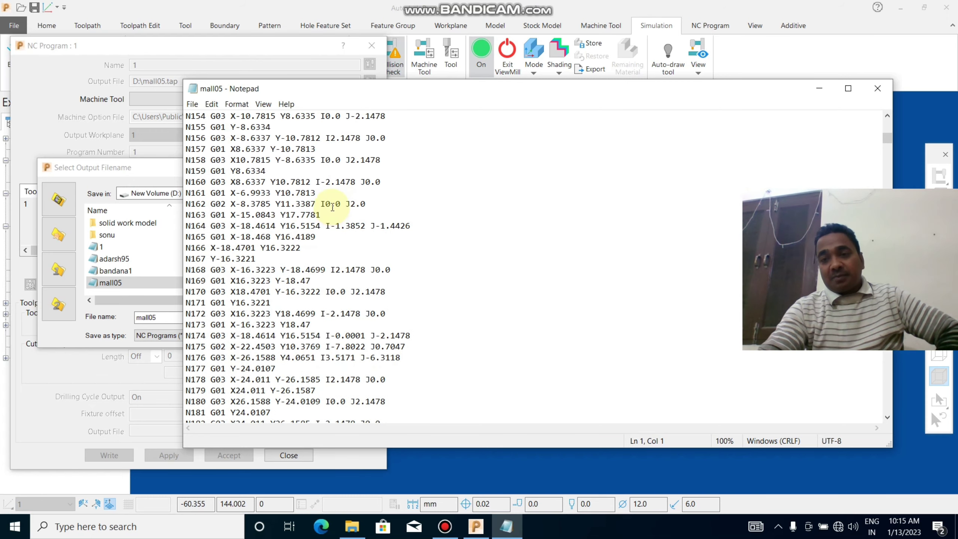
scroll(334, 205, up, 8)
scroll(336, 196, up, 4)
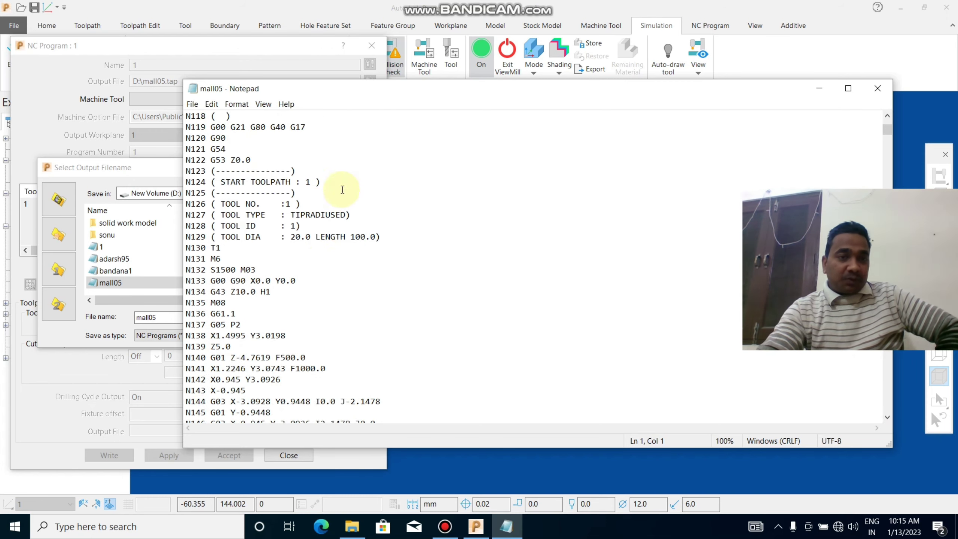
scroll(340, 181, up, 6)
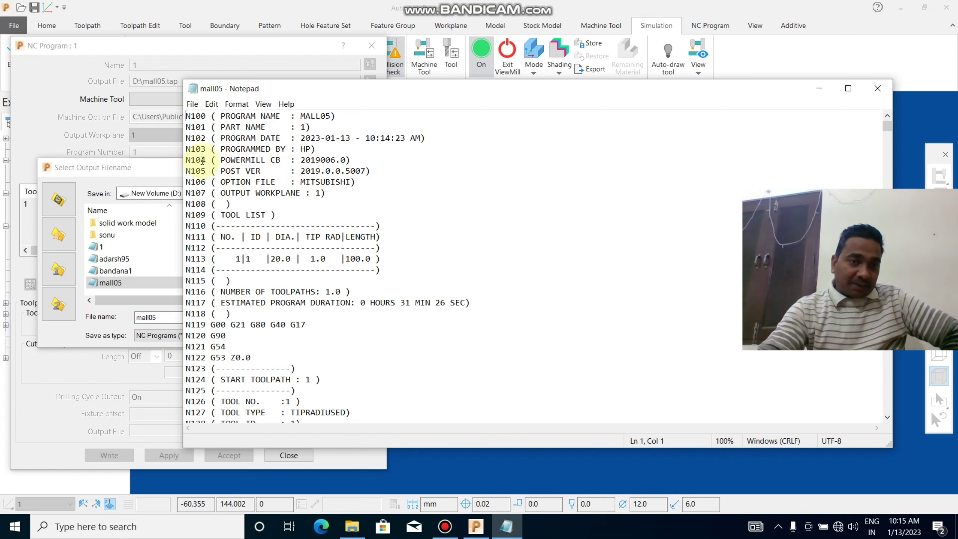
scroll(390, 208, down, 3)
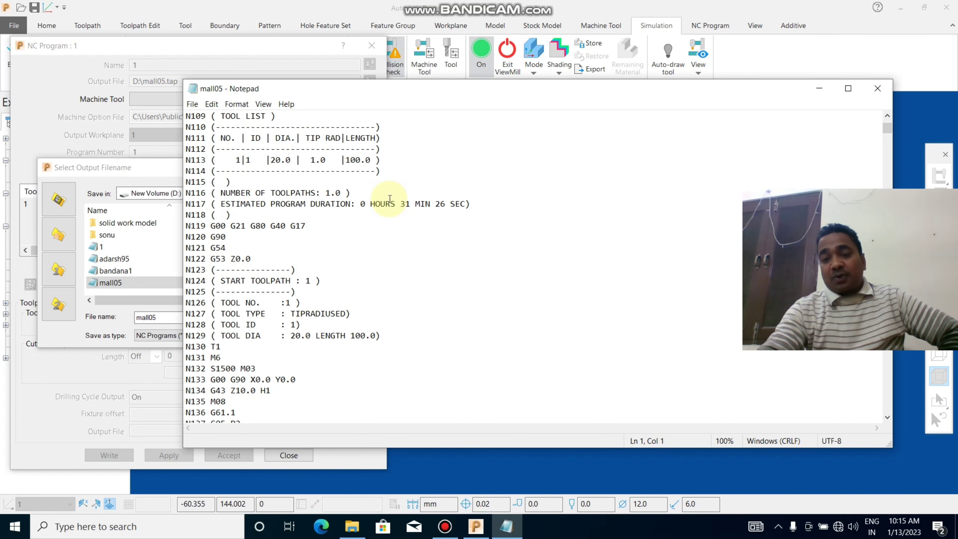
scroll(390, 192, down, 4)
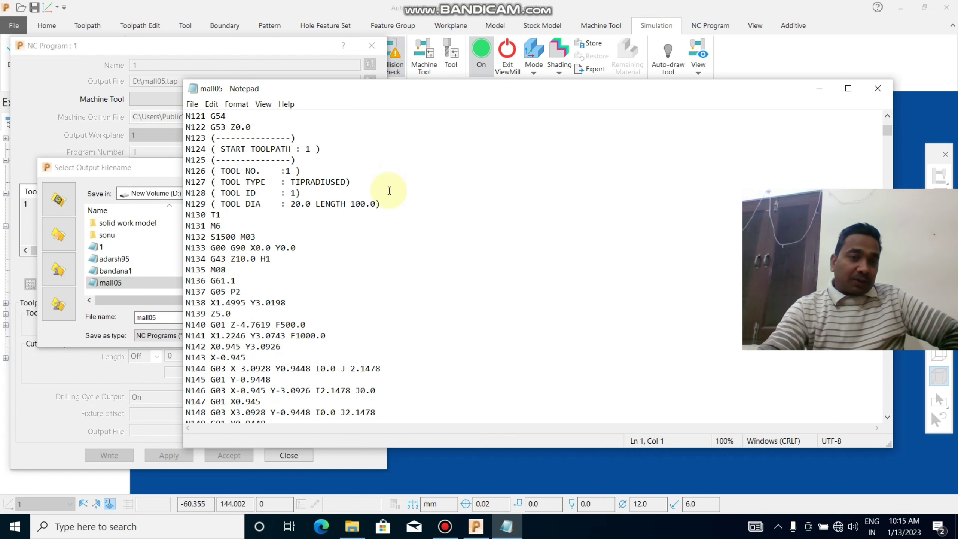
scroll(297, 237, down, 4)
scroll(295, 232, down, 6)
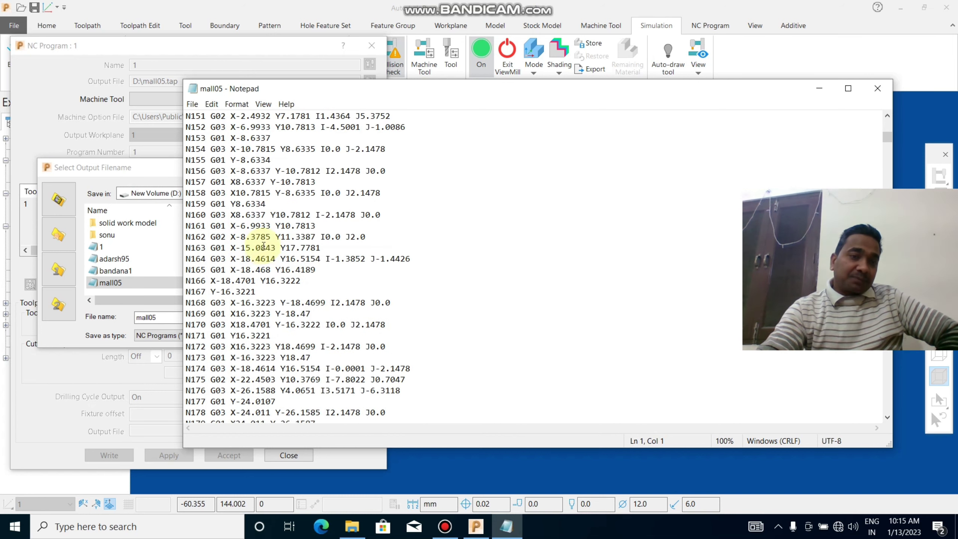
scroll(294, 228, down, 6)
scroll(298, 225, down, 10)
scroll(319, 215, up, 11)
scroll(321, 206, up, 7)
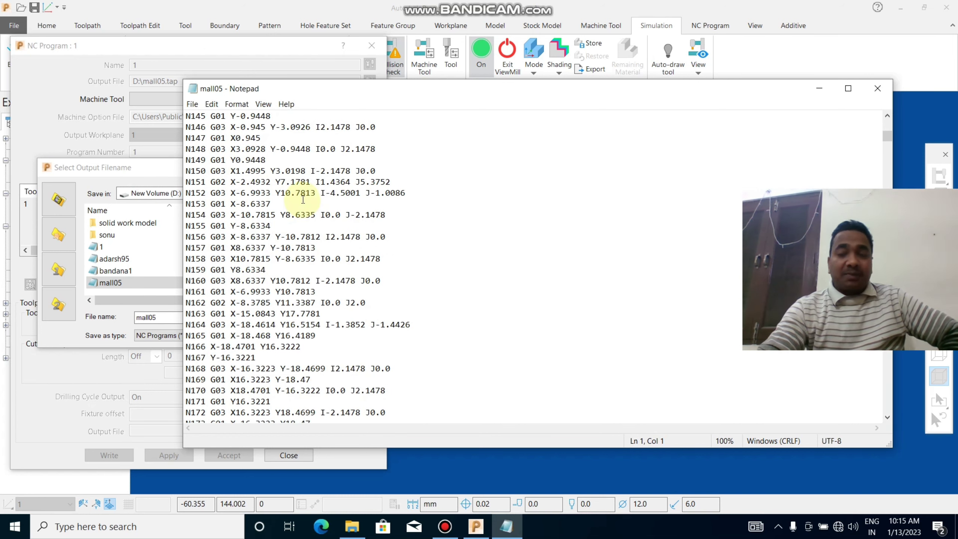
scroll(309, 200, up, 7)
scroll(315, 181, up, 8)
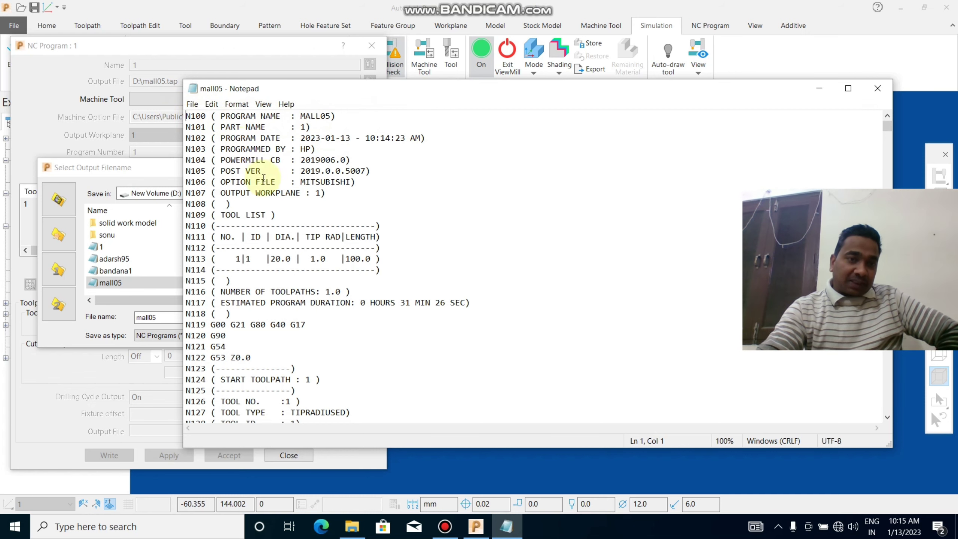
scroll(266, 264, down, 2)
scroll(267, 267, down, 1)
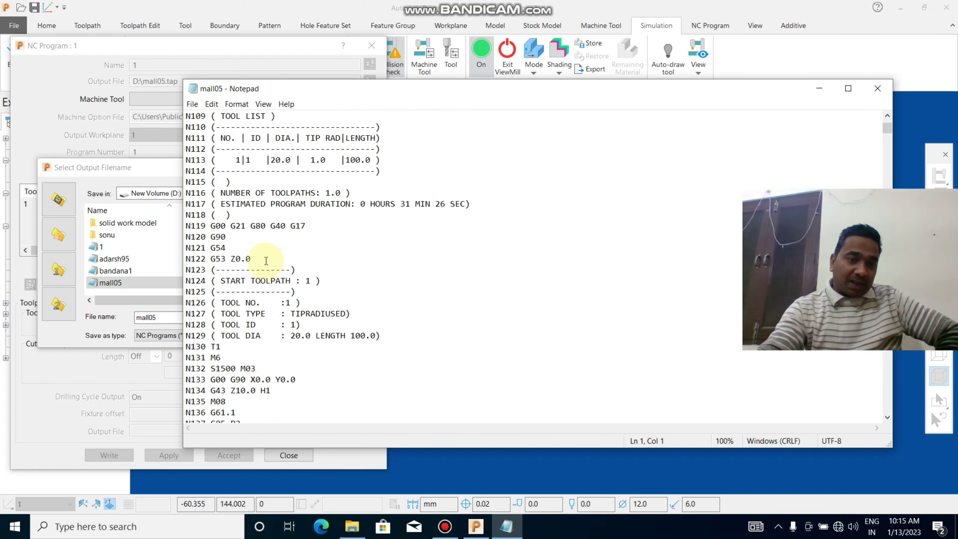
scroll(266, 260, down, 1)
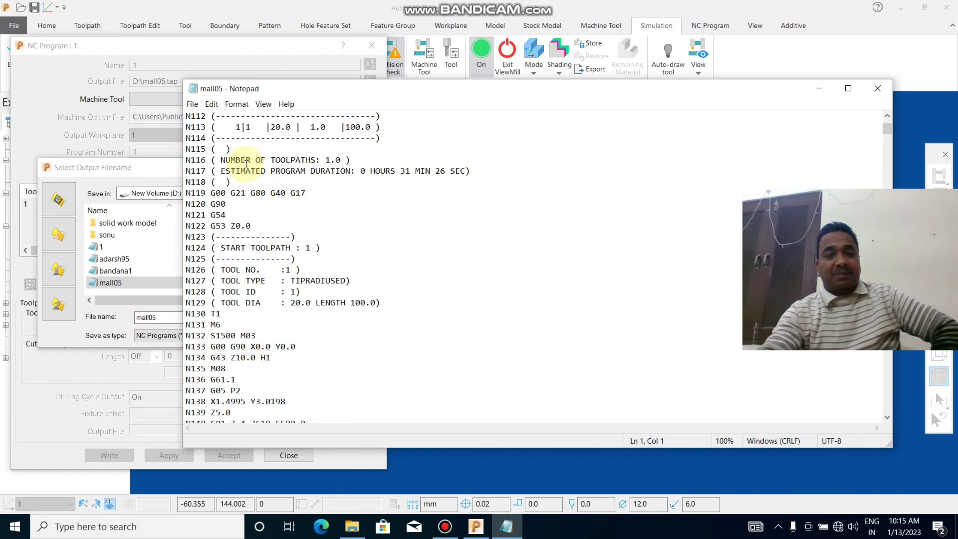
scroll(302, 227, down, 2)
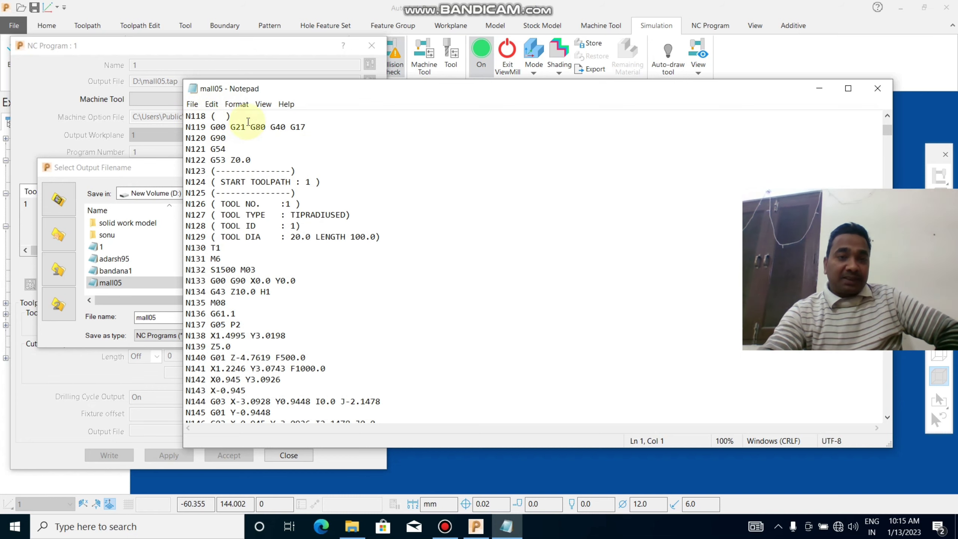
scroll(317, 254, down, 5)
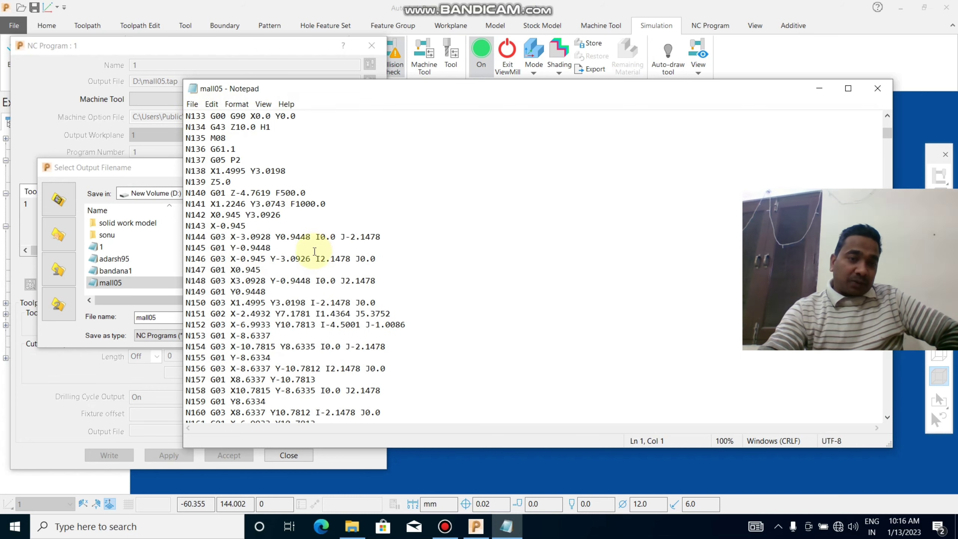
scroll(315, 251, down, 9)
scroll(311, 242, down, 9)
scroll(309, 245, down, 10)
scroll(307, 248, down, 9)
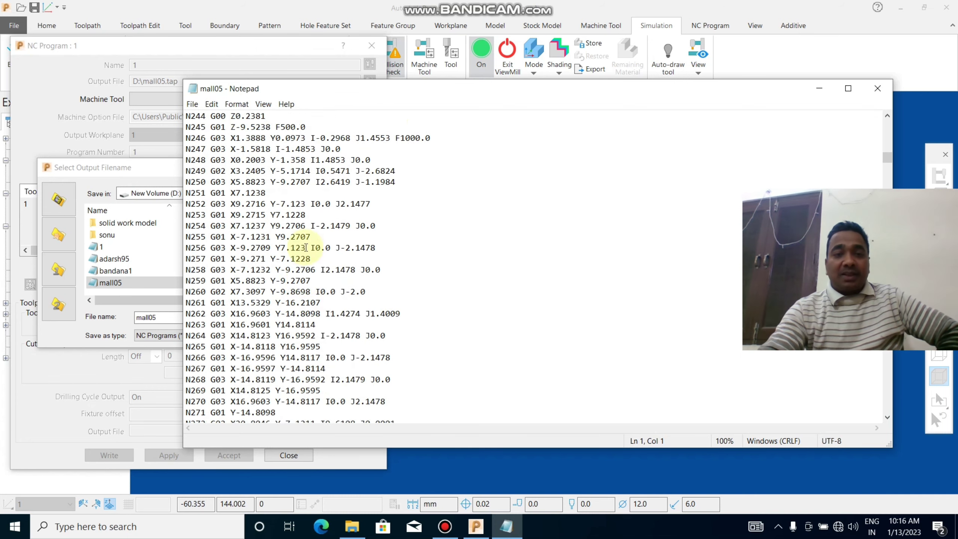
scroll(306, 247, down, 8)
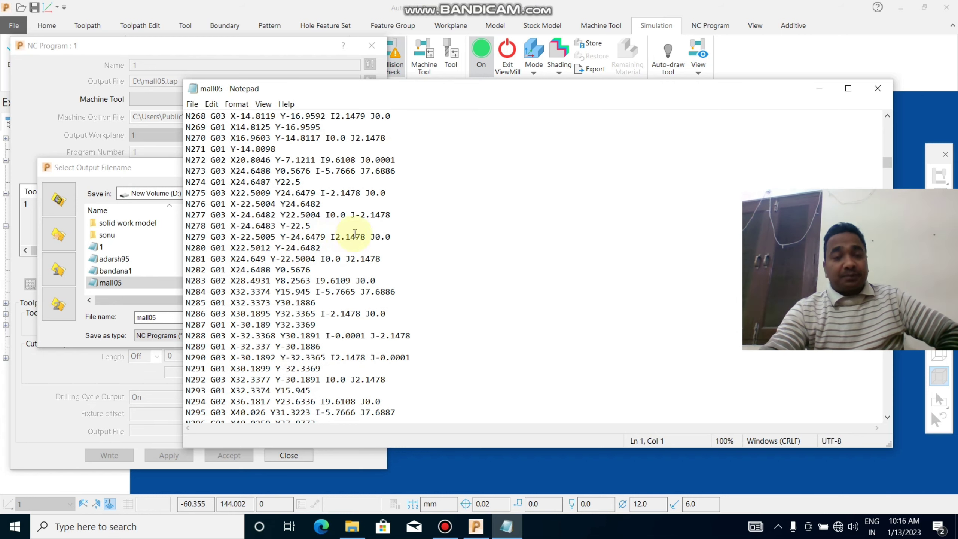
scroll(351, 233, down, 7)
scroll(347, 229, down, 7)
scroll(348, 225, down, 7)
scroll(348, 224, down, 5)
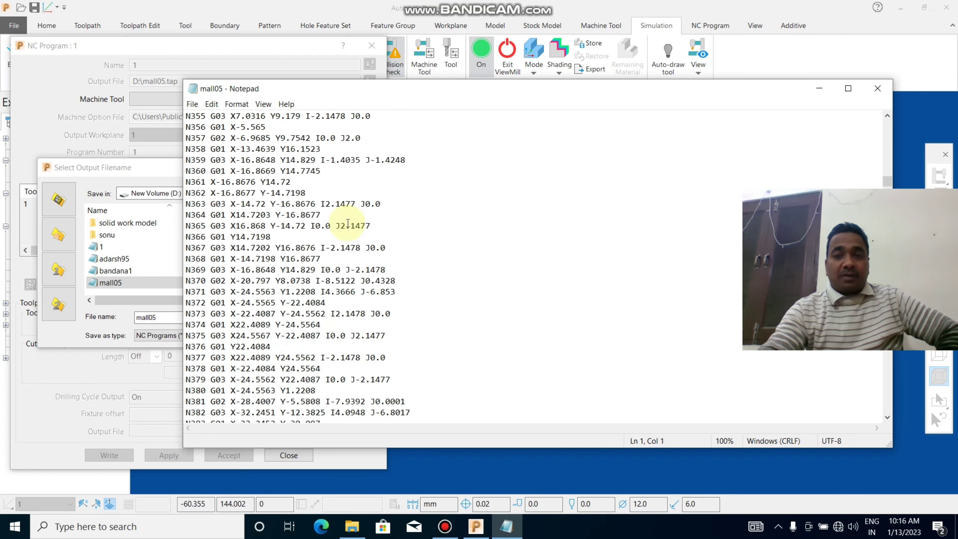
scroll(348, 223, down, 4)
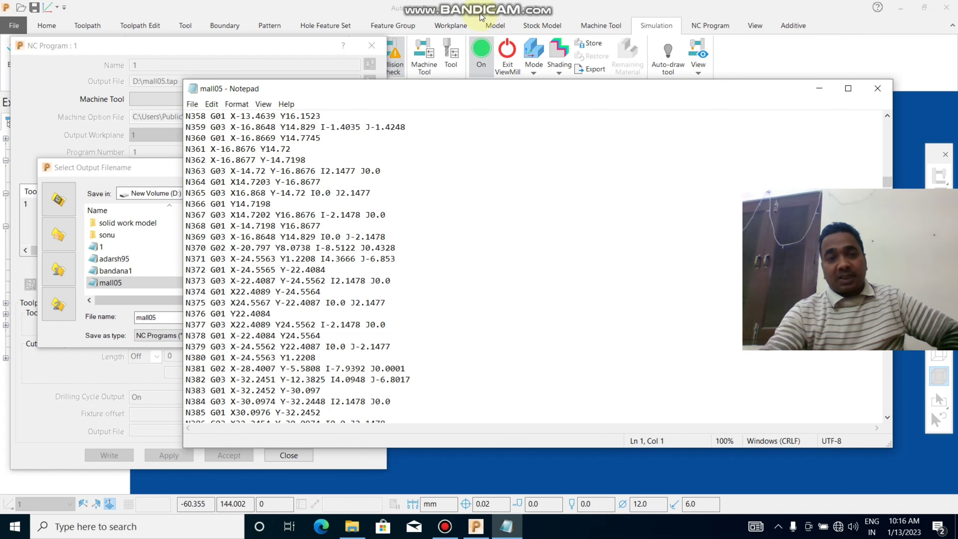
scroll(254, 214, down, 1)
scroll(257, 214, down, 4)
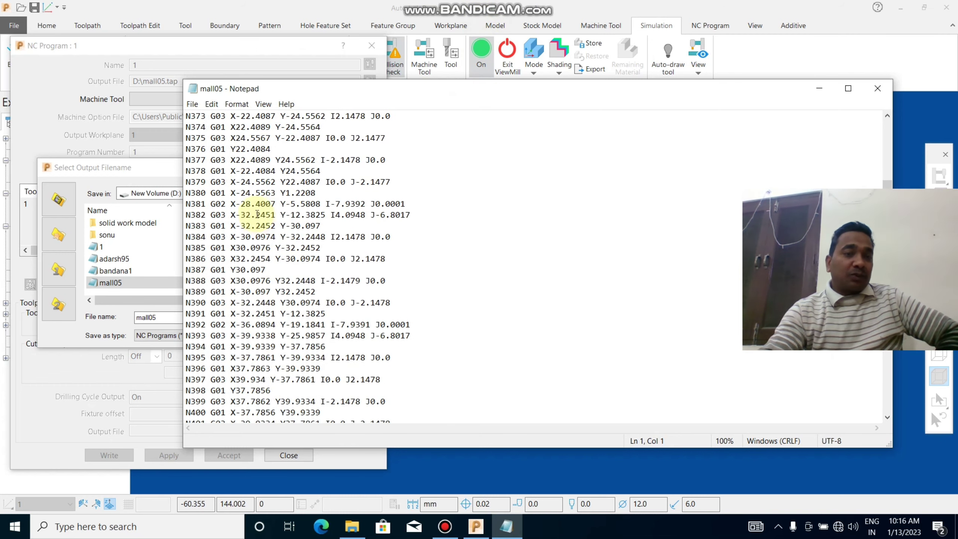
scroll(256, 214, down, 1)
scroll(256, 215, down, 6)
scroll(253, 217, down, 10)
scroll(250, 220, down, 6)
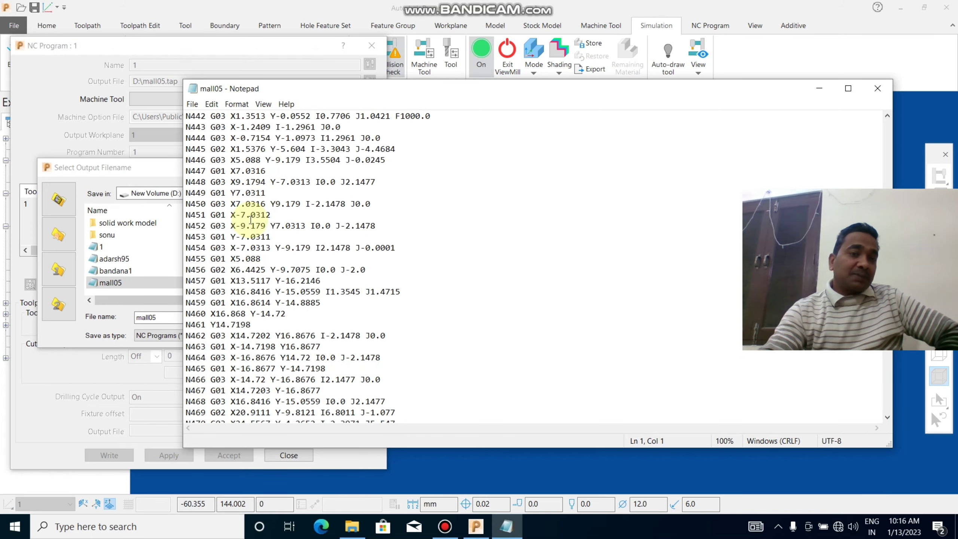
scroll(251, 220, down, 6)
scroll(251, 220, down, 7)
scroll(250, 218, down, 6)
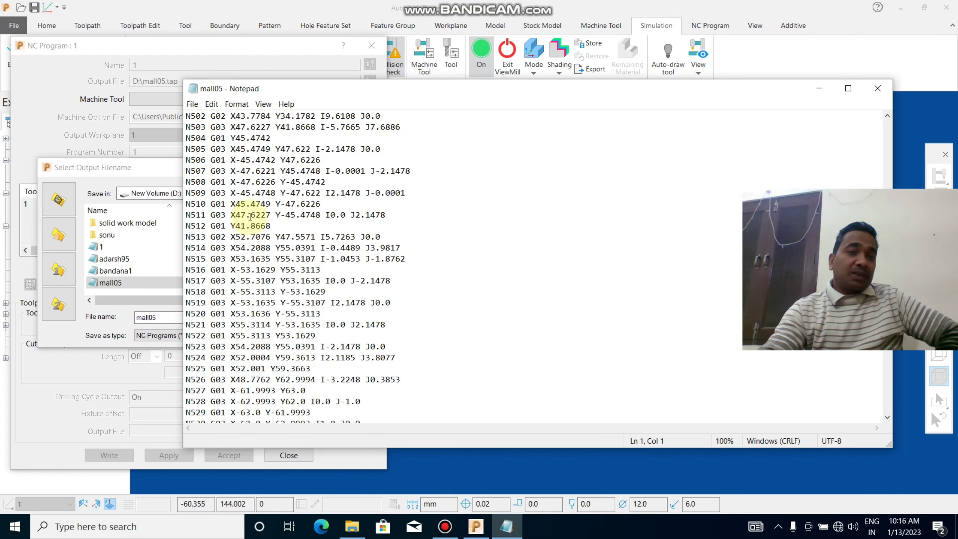
scroll(252, 221, down, 6)
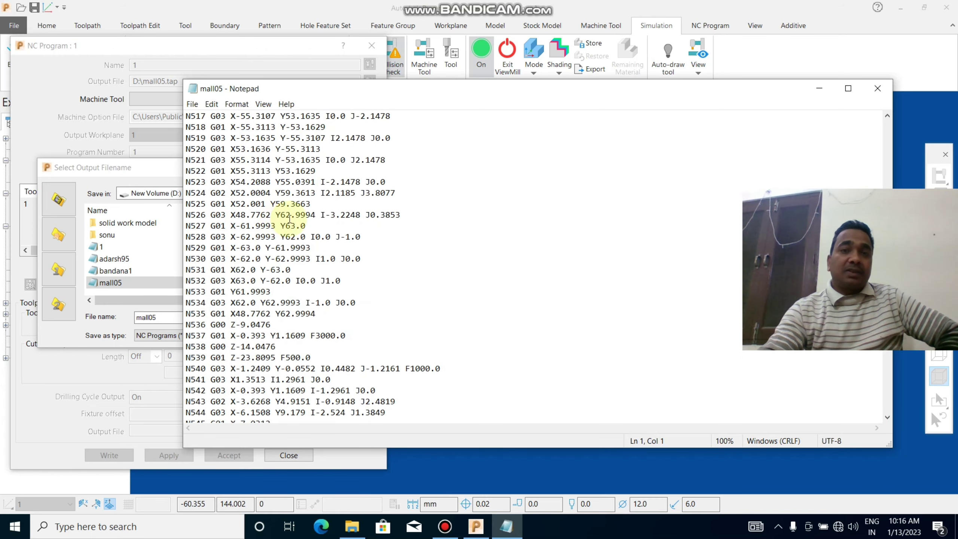
click(819, 90)
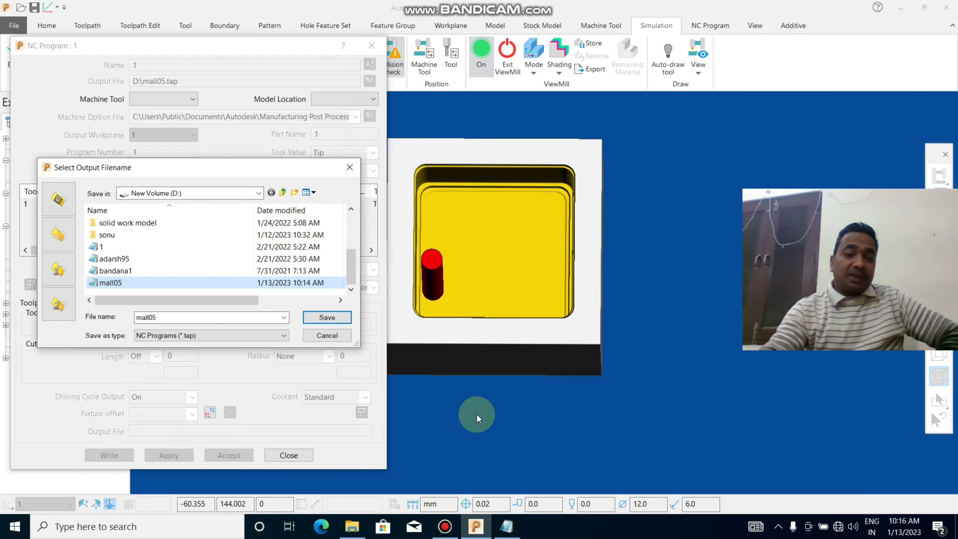
click(501, 529)
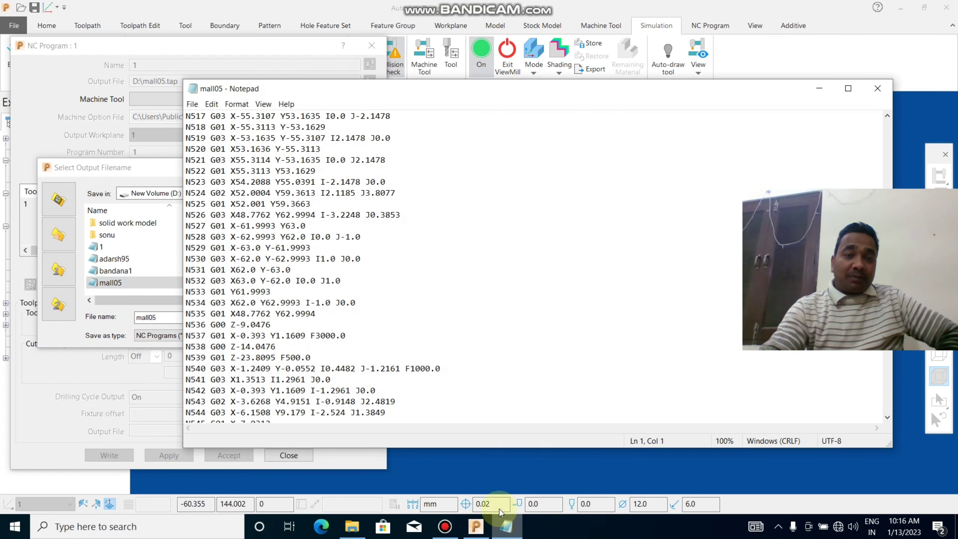
Step: Scroll through the mall05 G-code to blocks N802–N829, then minimize Notepad
scroll(366, 193, down, 6)
scroll(366, 193, down, 1)
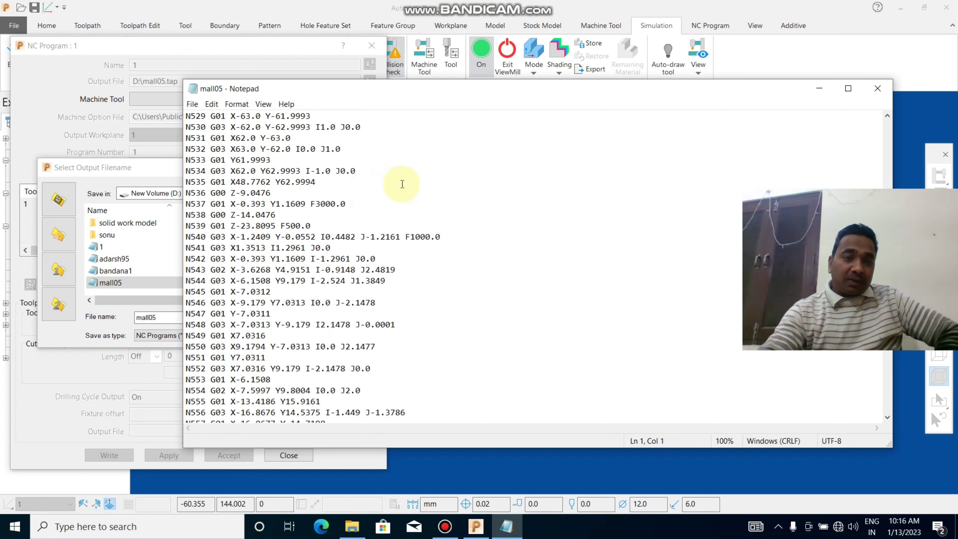
scroll(459, 193, down, 5)
scroll(459, 193, down, 1)
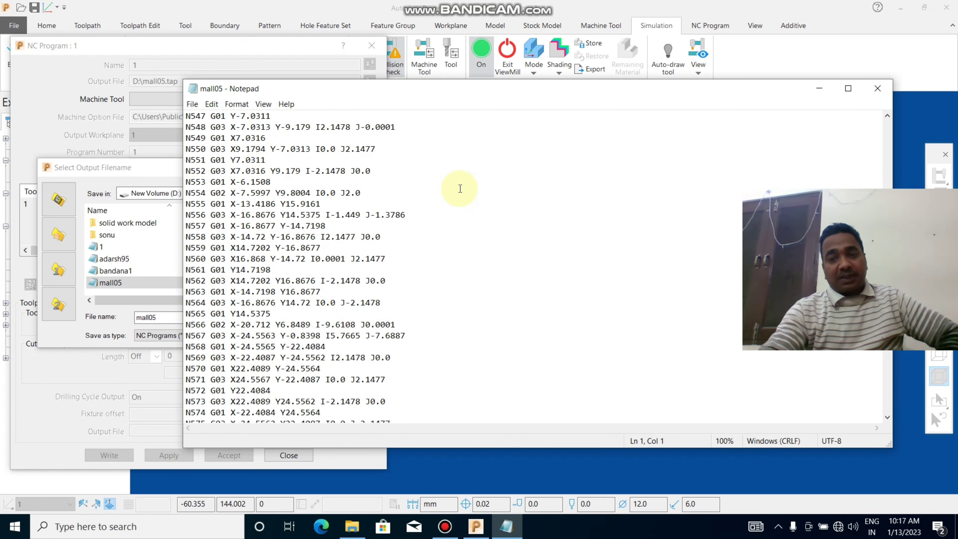
scroll(460, 190, down, 6)
scroll(462, 186, down, 7)
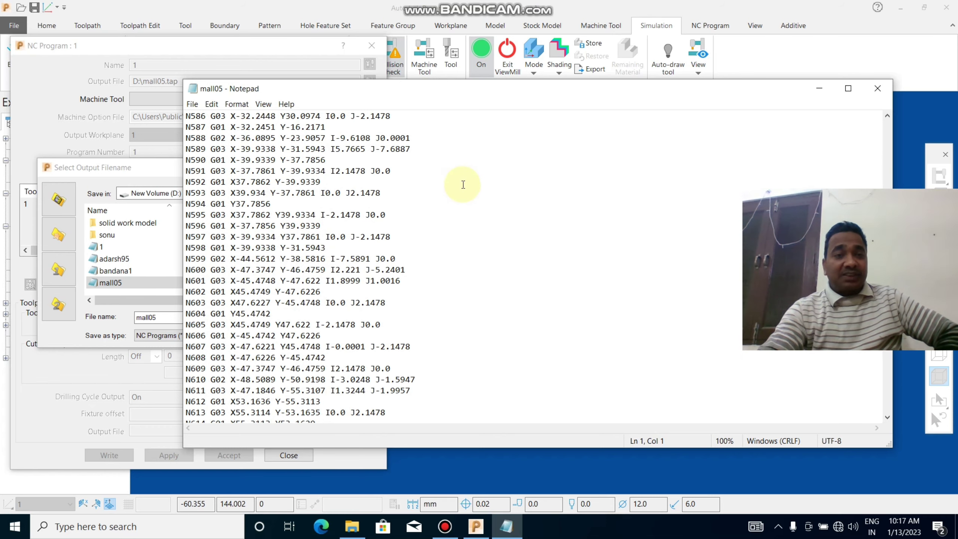
scroll(464, 184, down, 5)
scroll(465, 183, down, 6)
scroll(467, 182, down, 6)
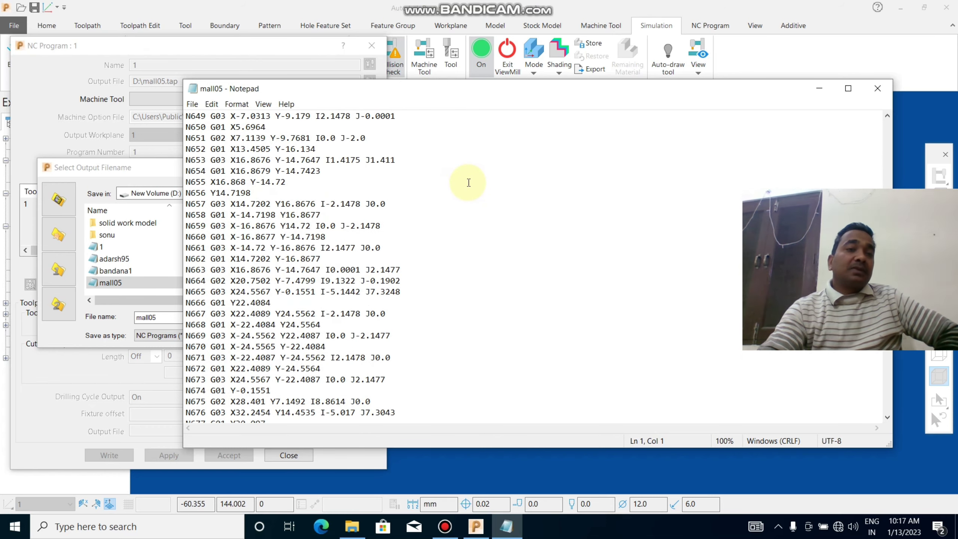
scroll(469, 182, down, 10)
scroll(469, 182, down, 7)
scroll(469, 181, down, 11)
scroll(470, 181, down, 7)
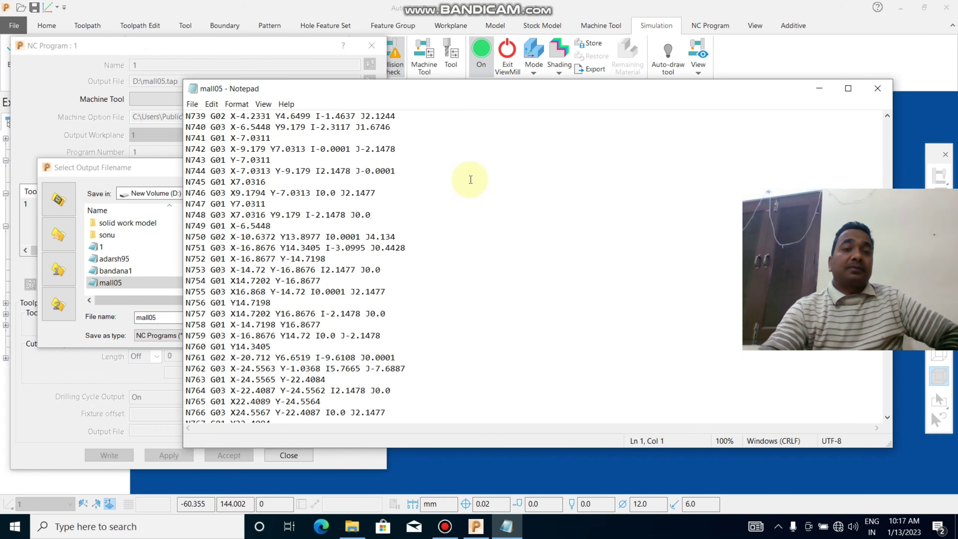
scroll(471, 180, down, 4)
scroll(471, 180, down, 6)
scroll(472, 181, down, 9)
scroll(473, 180, down, 9)
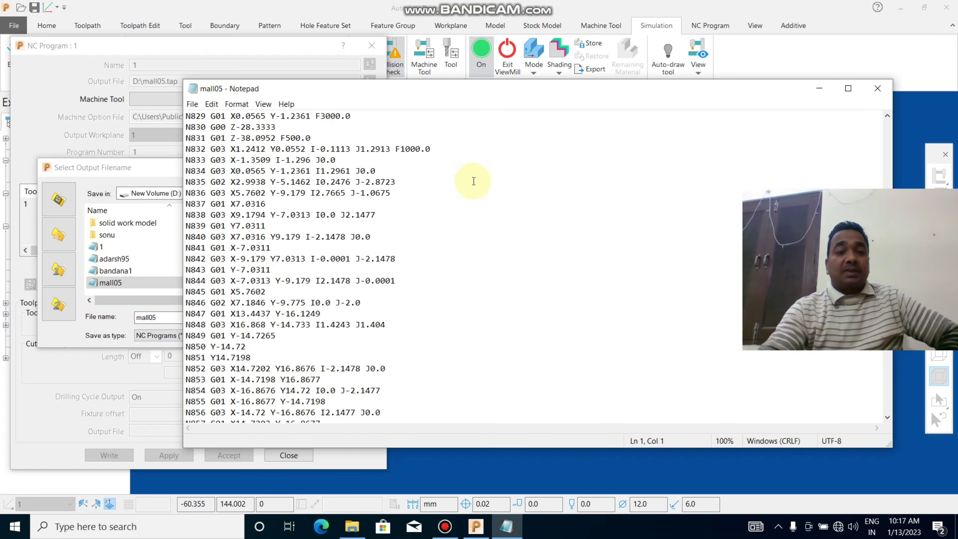
scroll(474, 181, down, 9)
scroll(474, 181, down, 9)
scroll(474, 182, down, 9)
scroll(474, 181, down, 6)
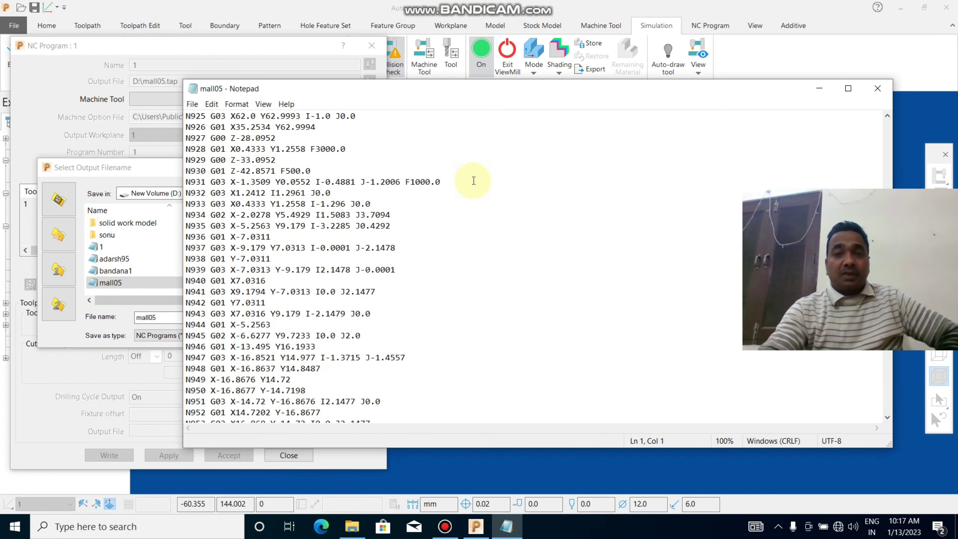
scroll(474, 181, up, 5)
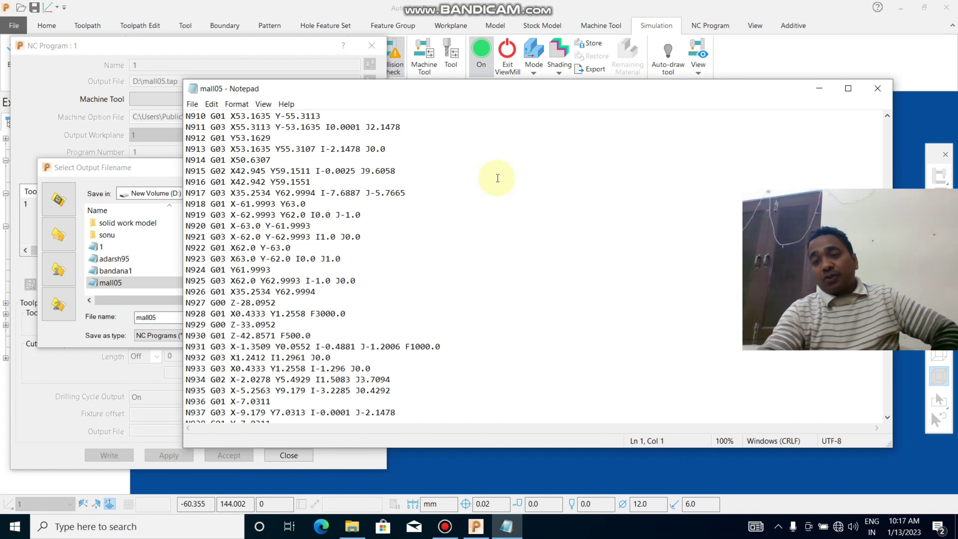
scroll(574, 140, down, 1)
scroll(566, 151, down, 6)
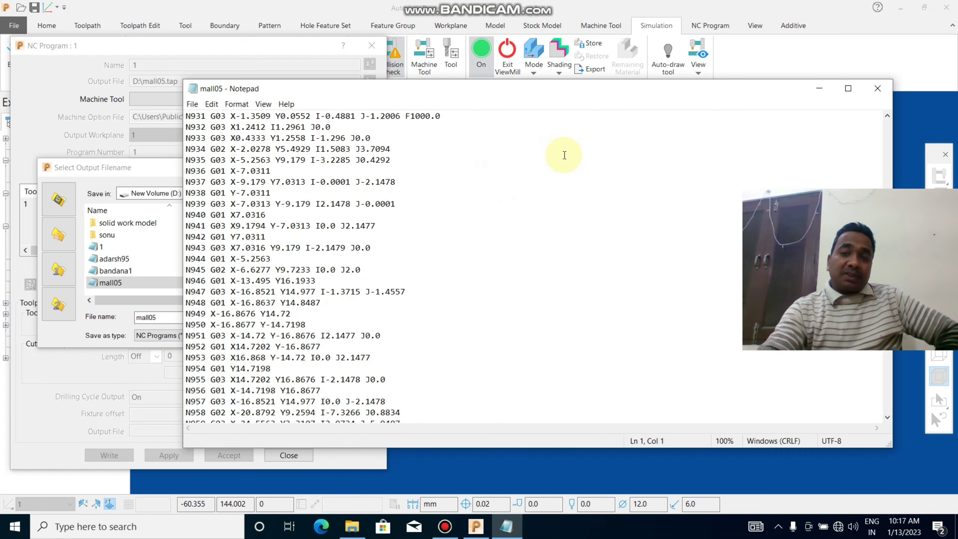
scroll(565, 155, up, 7)
scroll(564, 151, up, 1)
scroll(563, 149, up, 7)
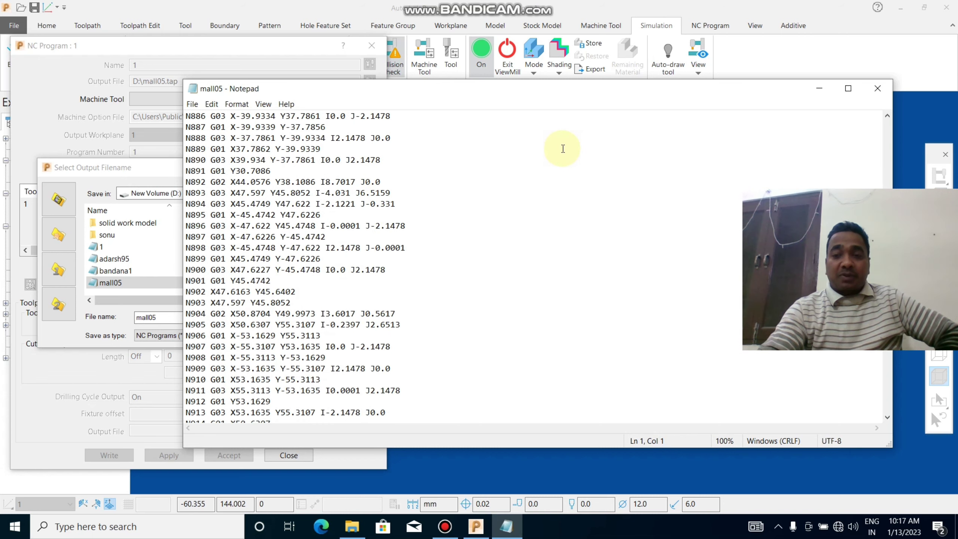
scroll(564, 143, up, 8)
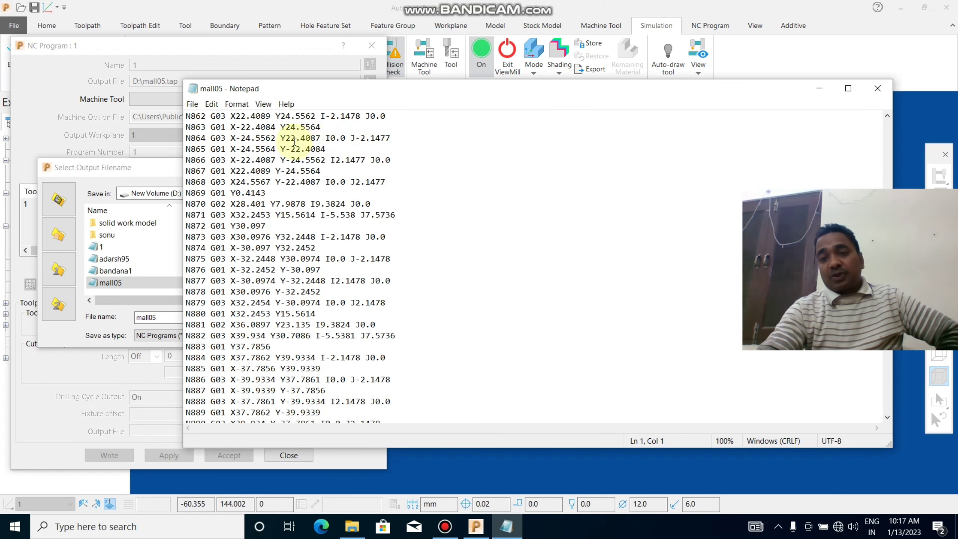
scroll(505, 181, up, 4)
scroll(507, 170, up, 3)
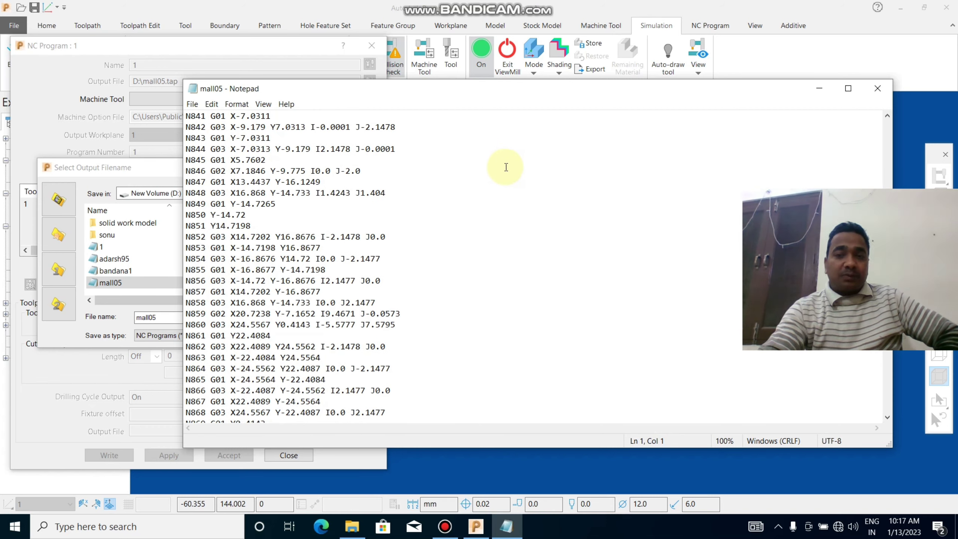
scroll(507, 163, up, 7)
scroll(506, 157, up, 1)
scroll(506, 154, up, 6)
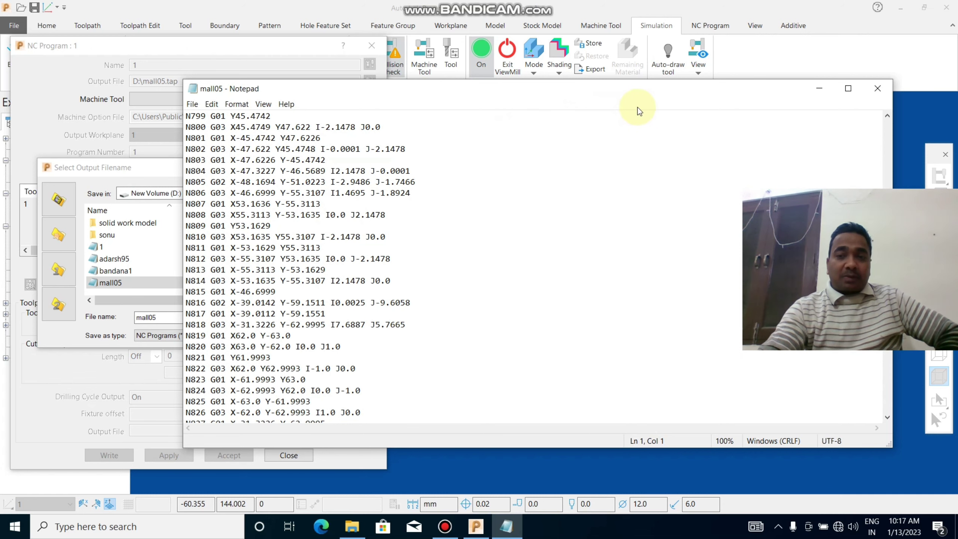
scroll(637, 124, down, 6)
scroll(634, 129, up, 7)
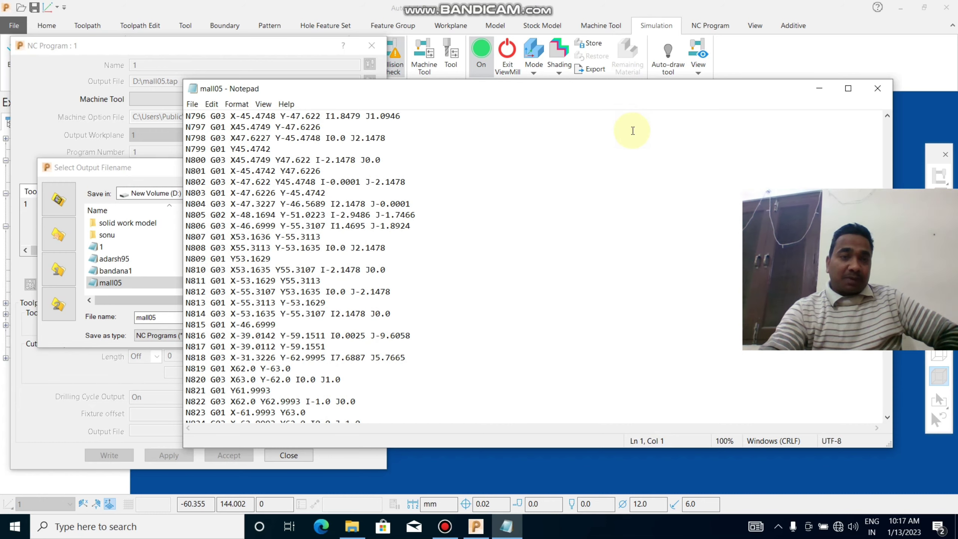
scroll(633, 130, down, 7)
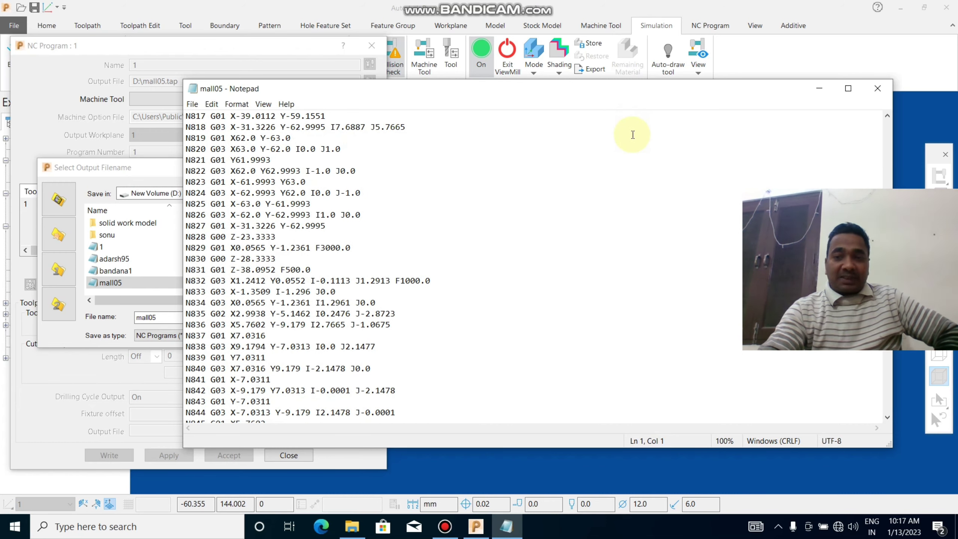
scroll(630, 133, up, 5)
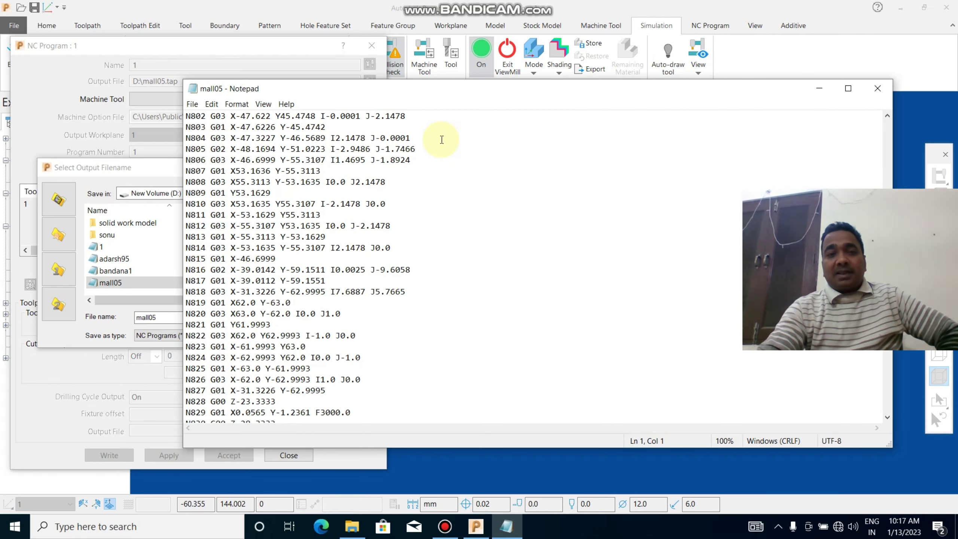
click(820, 89)
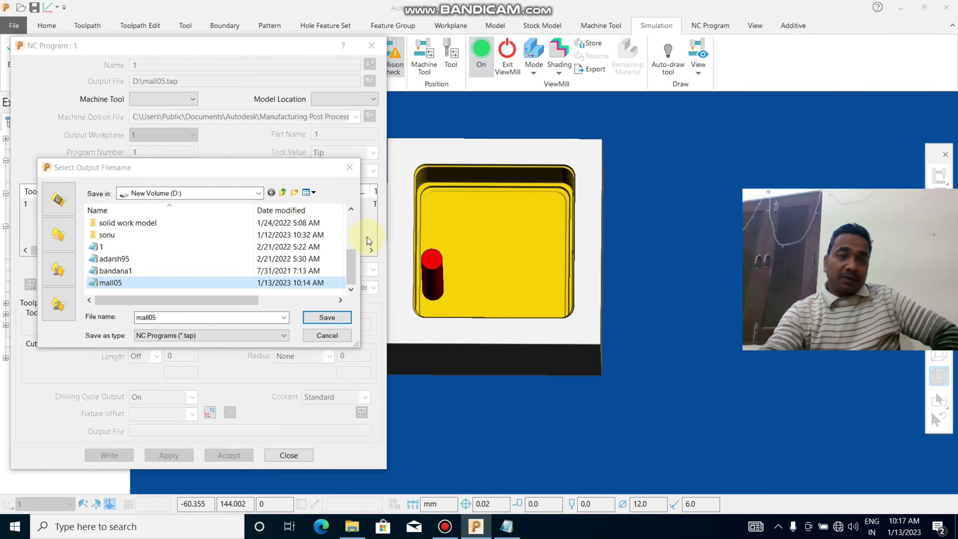
Step: Cancel the output filename dialog and close NC program 1's settings
click(334, 337)
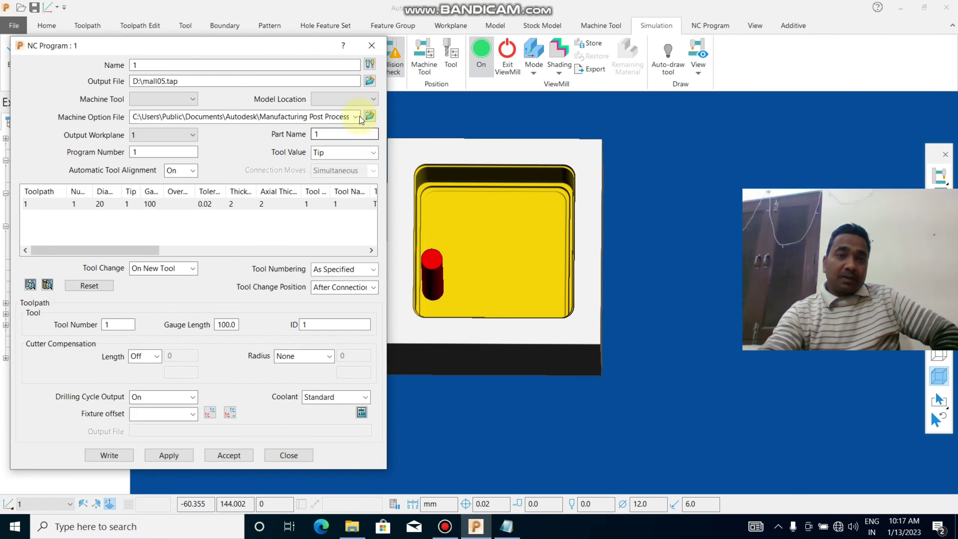
click(371, 45)
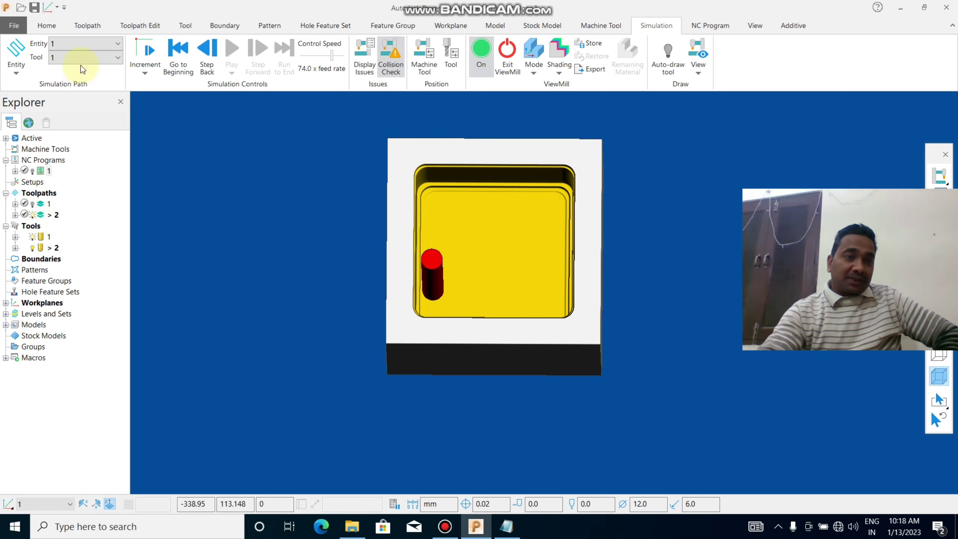
Step: Load toolpath 2 into Simulation Path and play it to cut the spiral pocket in the stock
click(77, 42)
click(72, 80)
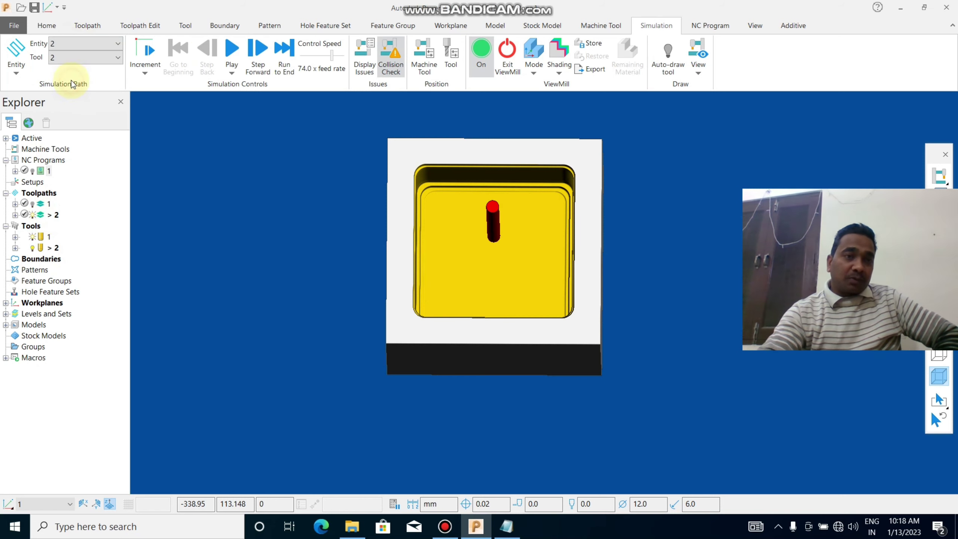
click(229, 67)
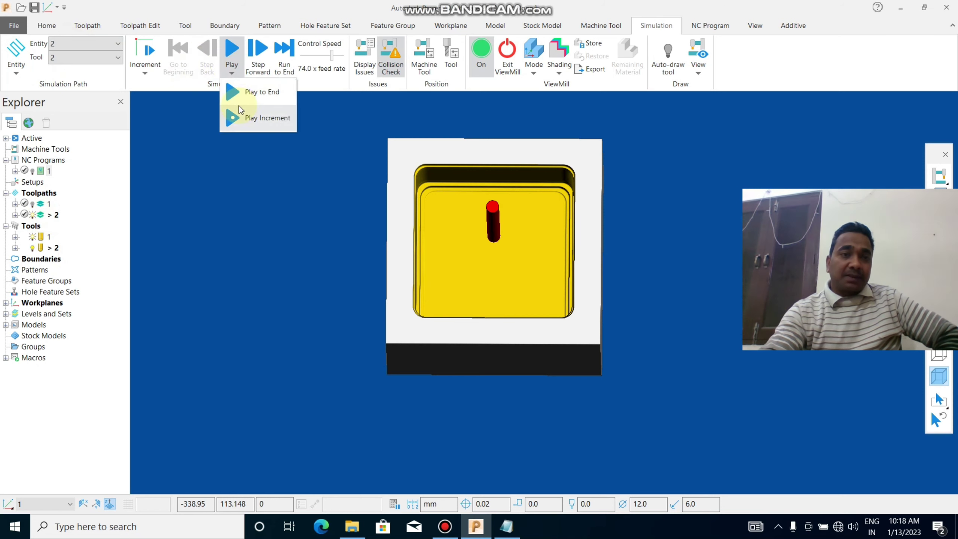
click(241, 92)
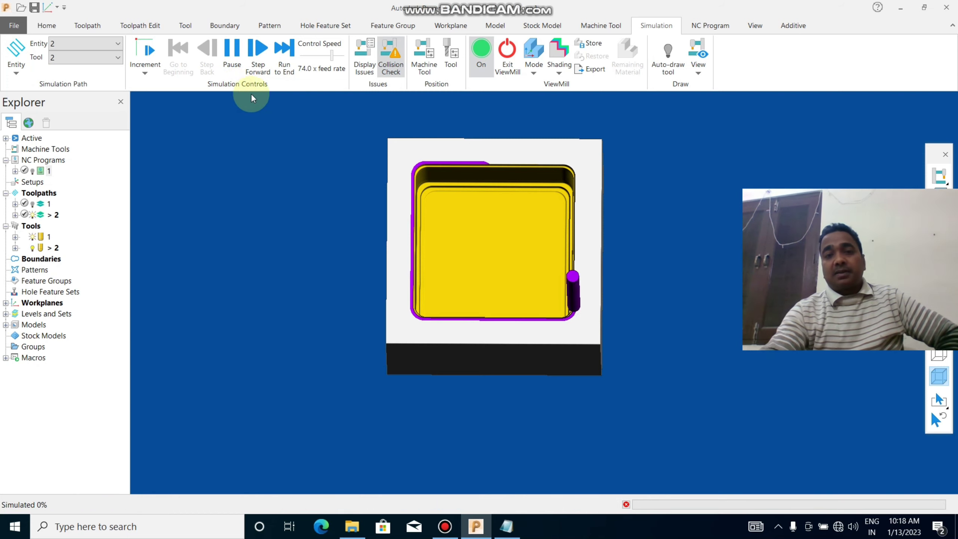